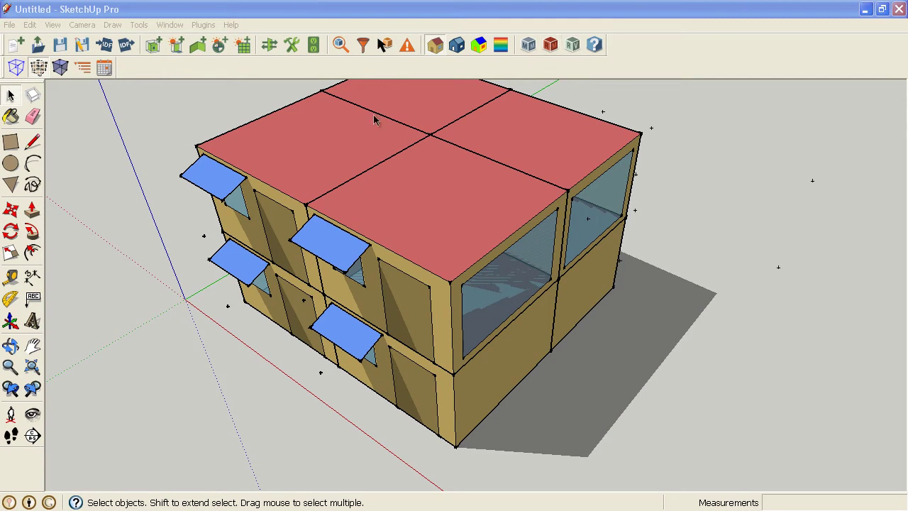
- Turn off the shadow display for the building model and close the shadow settings
key("h")
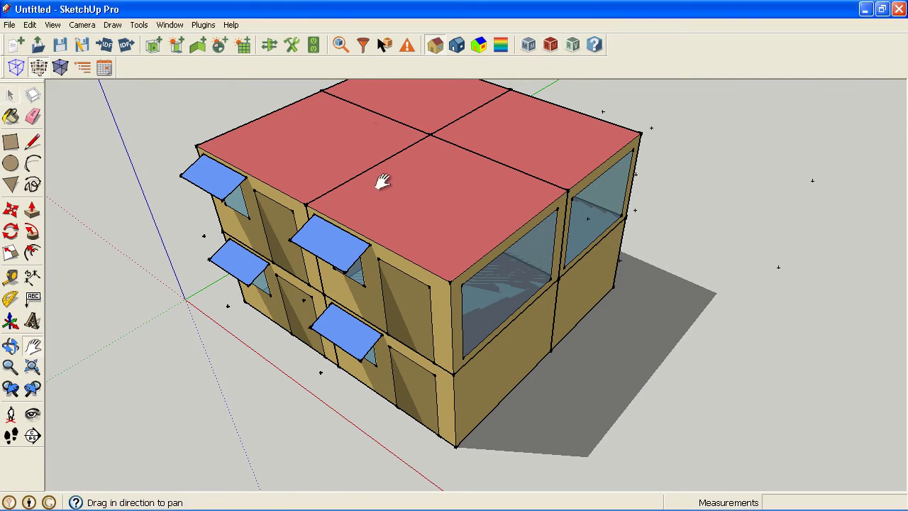
key("o")
left_click_drag(376, 178, 364, 209)
left_click(105, 66)
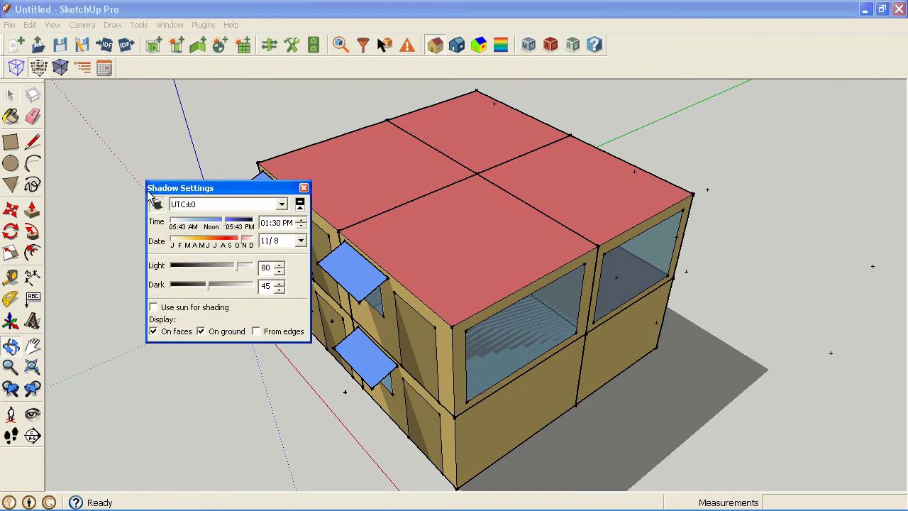
left_click(156, 204)
left_click(304, 188)
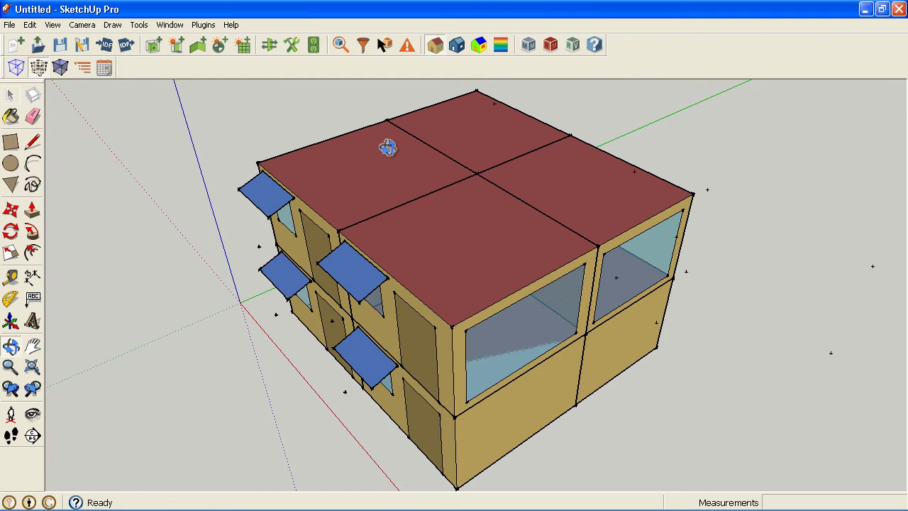
- Place a horizontal section plane, parallel to the roof, that cuts through the building's upper storey
left_click_drag(608, 192, 370, 204)
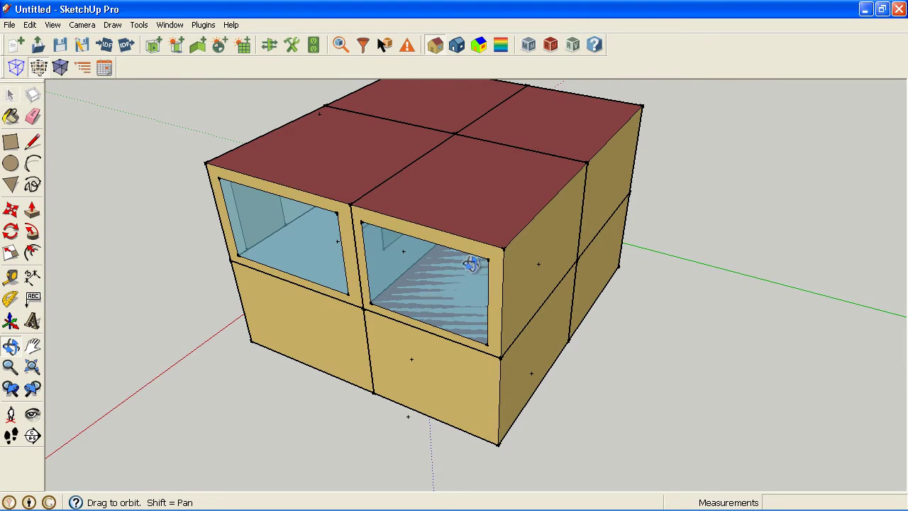
left_click_drag(213, 294, 386, 300)
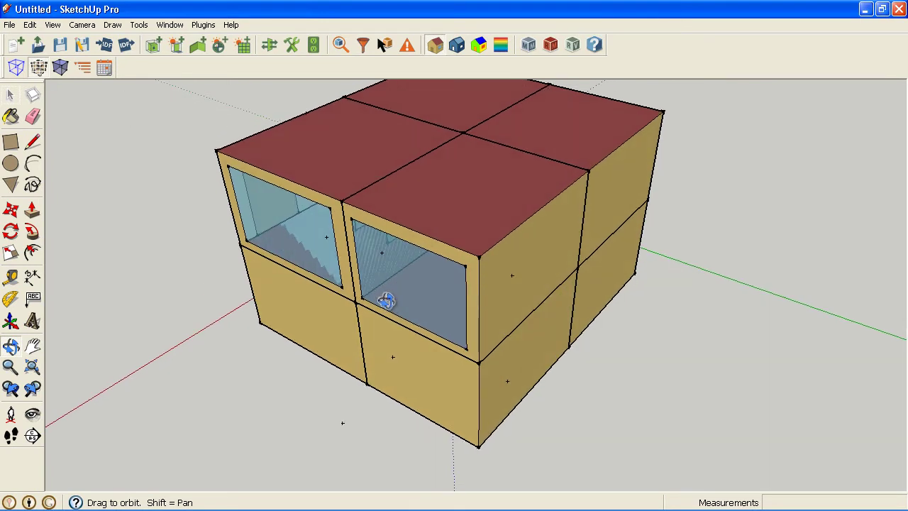
left_click(32, 436)
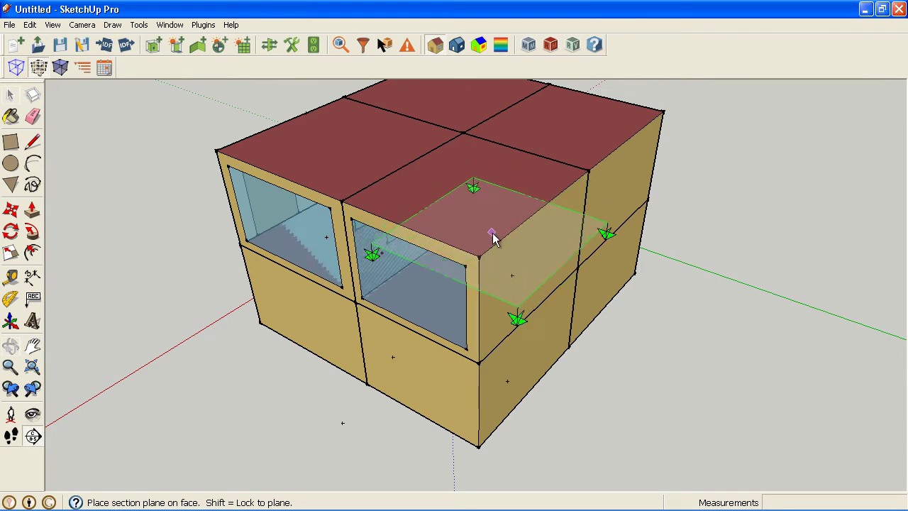
left_click(477, 302)
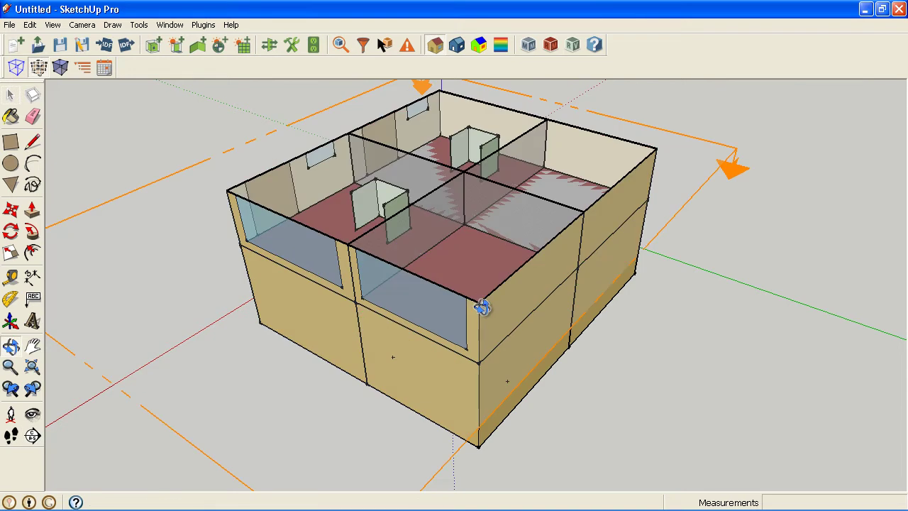
- Move the section plane up about 6 inches within the upper storey and select it
middle_click_drag(415, 247, 53, 232)
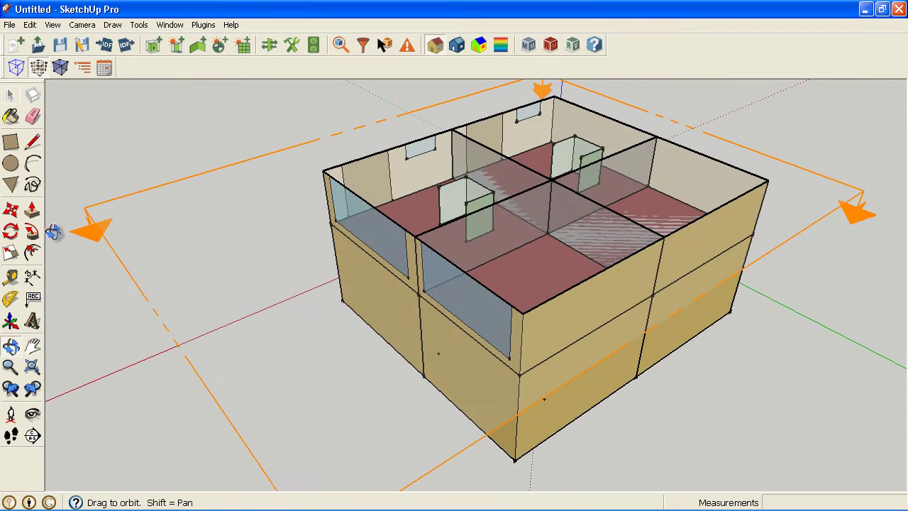
left_click(11, 209)
left_click(117, 200)
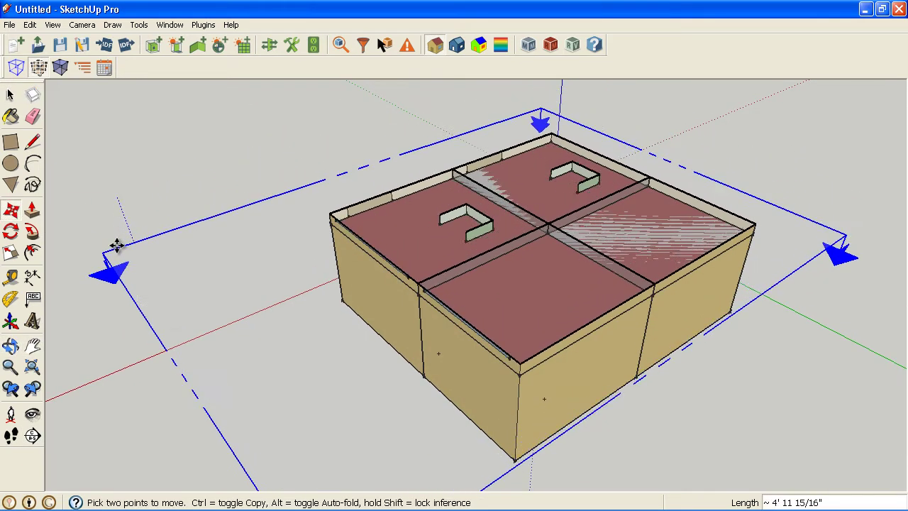
left_click(114, 192)
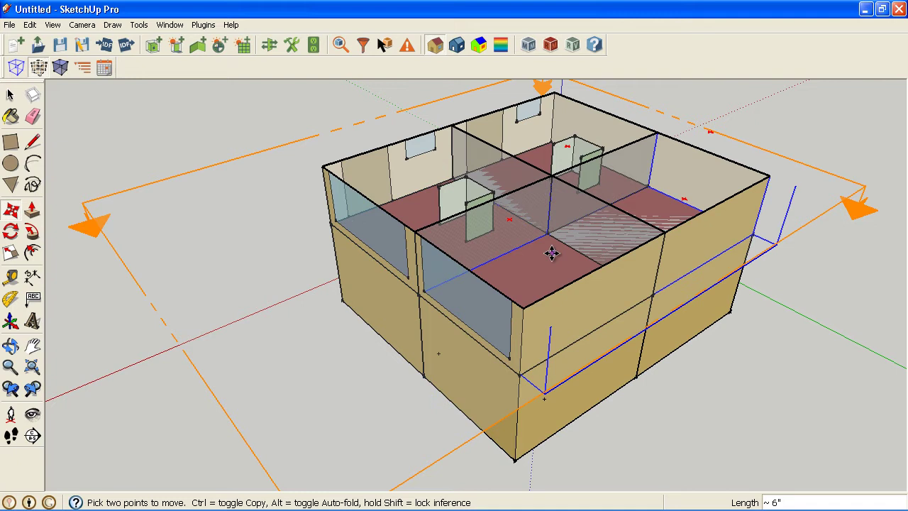
key("space")
left_click(169, 183)
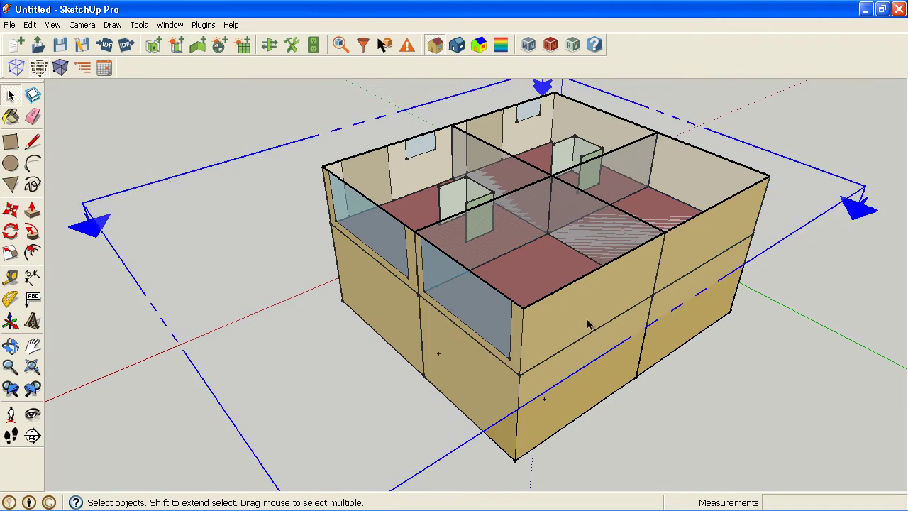
- Open the upper-storey corner space with the large window for editing
key("o")
left_click_drag(547, 308, 466, 336)
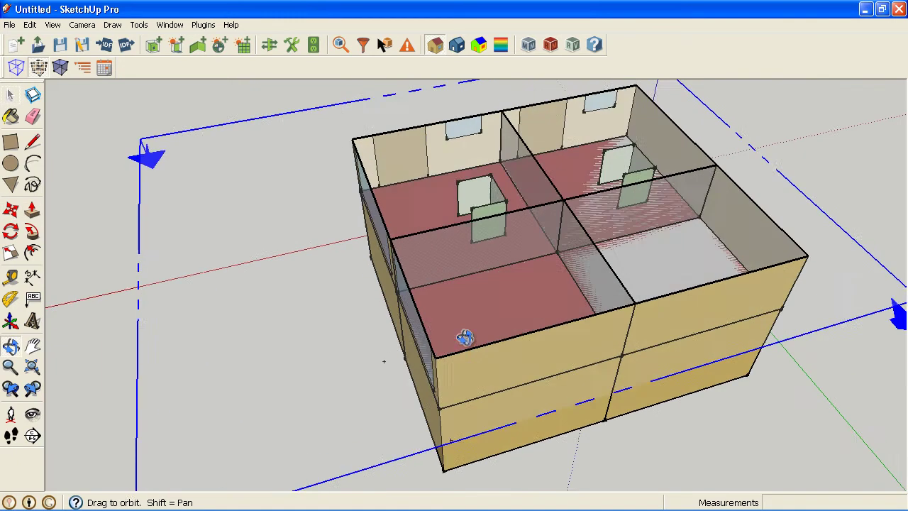
scroll(426, 400, "up", 3)
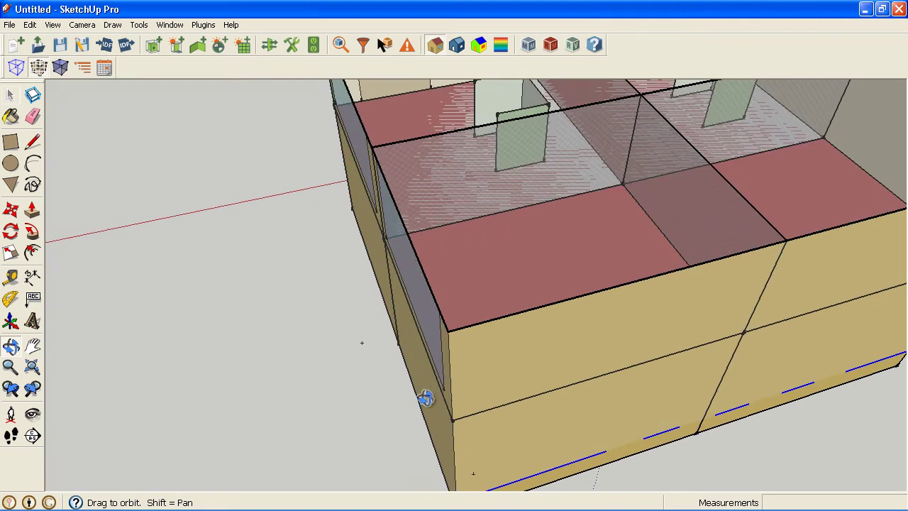
key("space")
left_click(490, 357)
double_click(490, 358)
middle_click_drag(499, 286, 426, 373, "shift")
- Turn off the section plane display and hide the rest of the model around the open space
left_click(52, 25)
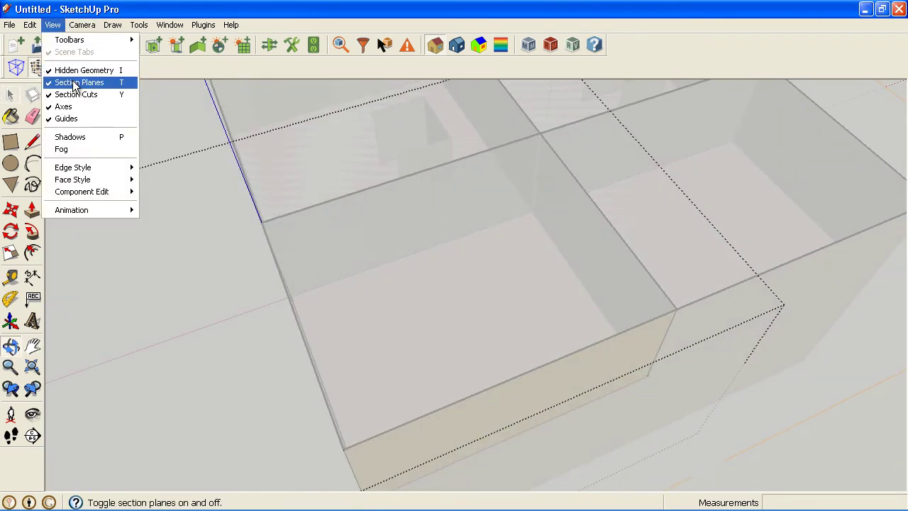
left_click(91, 81)
left_click_drag(336, 239, 394, 213, "shift")
key("space")
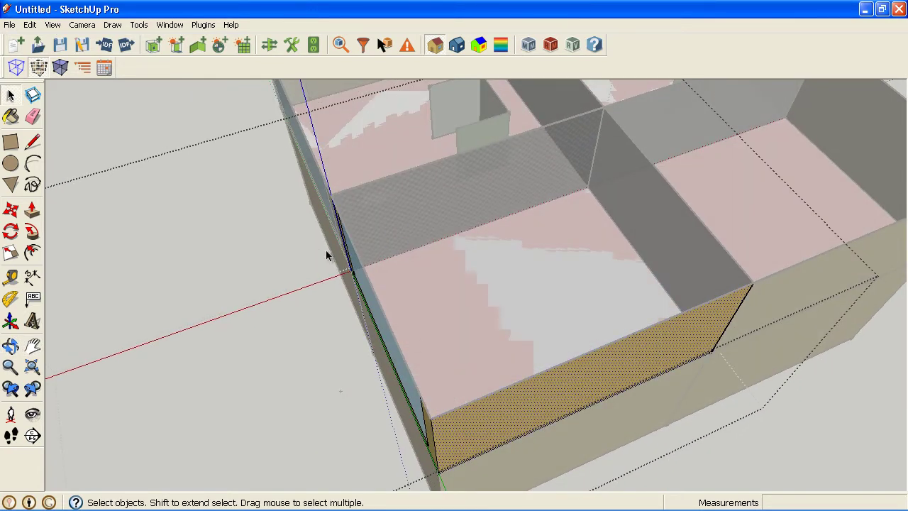
left_click(17, 67)
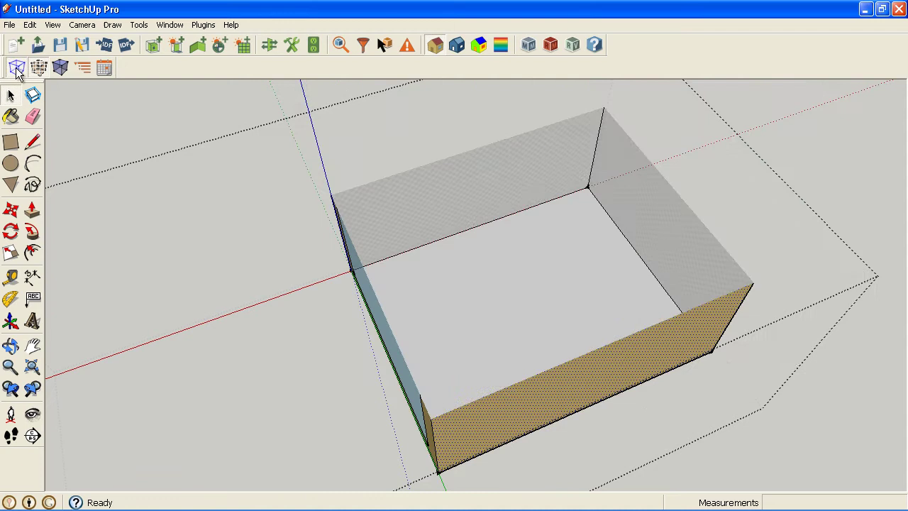
- Place a new daylighting control on the floor of the open space, near the window
key("o")
left_click_drag(348, 219, 353, 221)
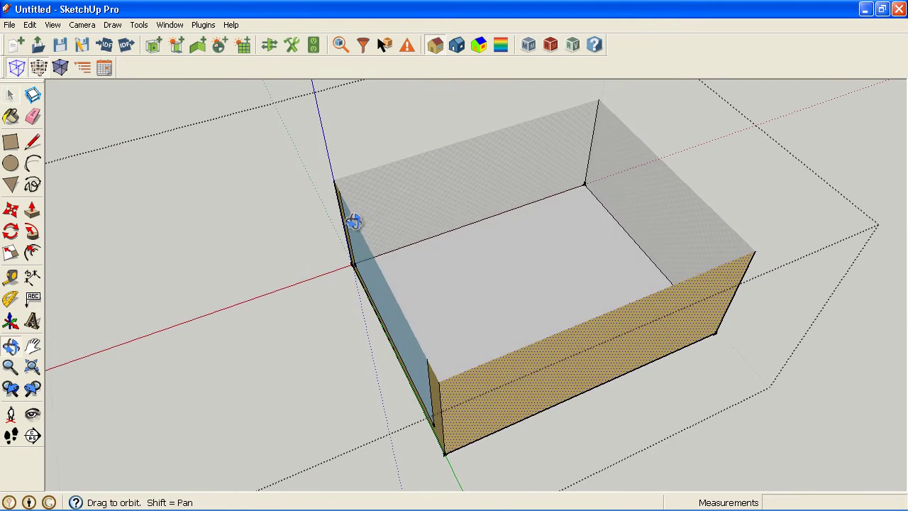
left_click(219, 44)
left_click(459, 313)
key("o")
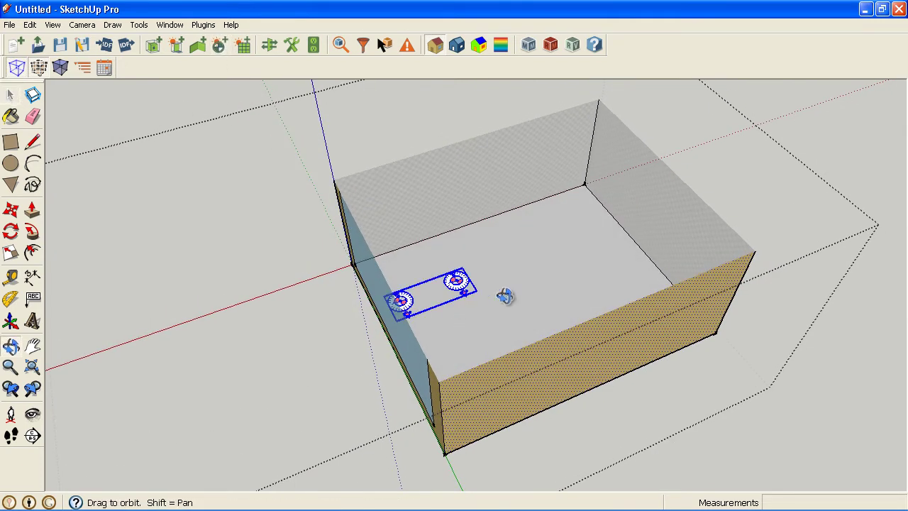
left_click_drag(503, 291, 340, 316)
left_click_drag(412, 303, 389, 297)
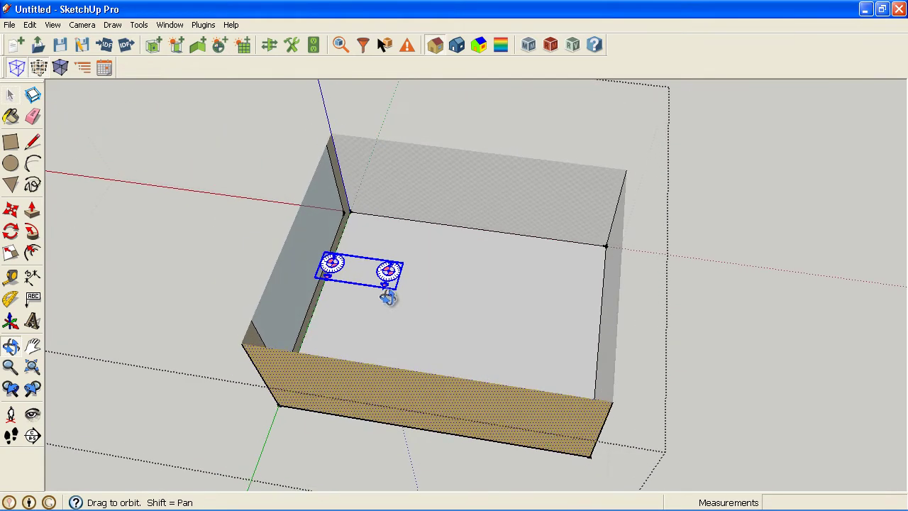
left_click(11, 210)
left_click(370, 241)
key("Escape")
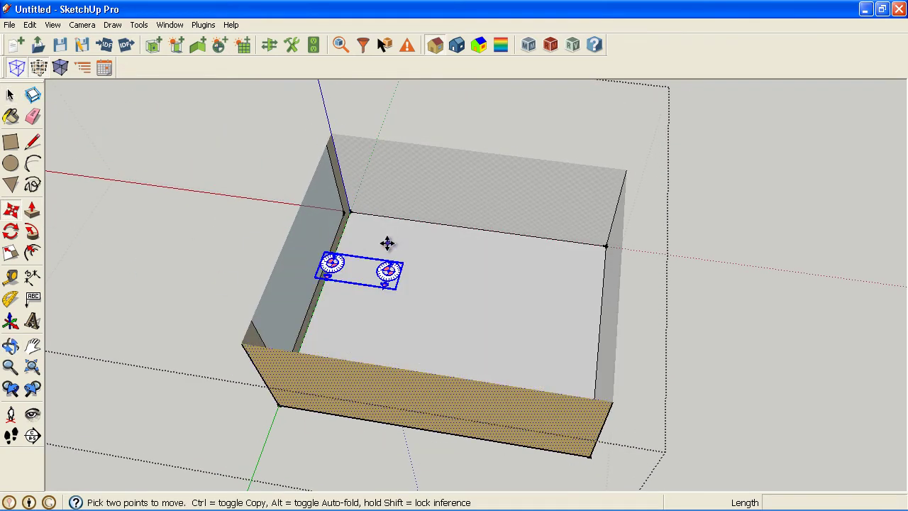
key("space")
left_click(11, 210)
left_click(399, 276)
key("Escape")
- Move the daylighting control about 4 ft away from the window into the room
middle_click_drag(423, 283, 337, 247)
key("space")
scroll(337, 246, "up", 2)
middle_click_drag(317, 306, 391, 263)
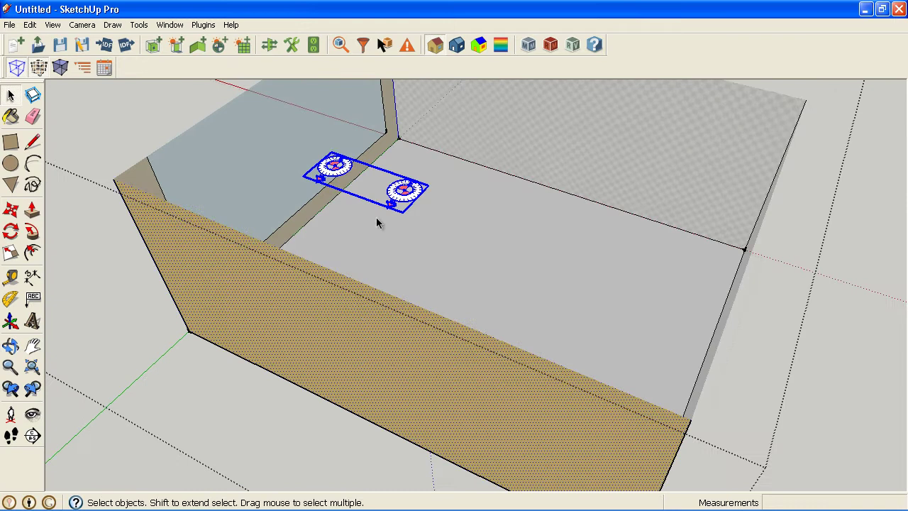
left_click(10, 210)
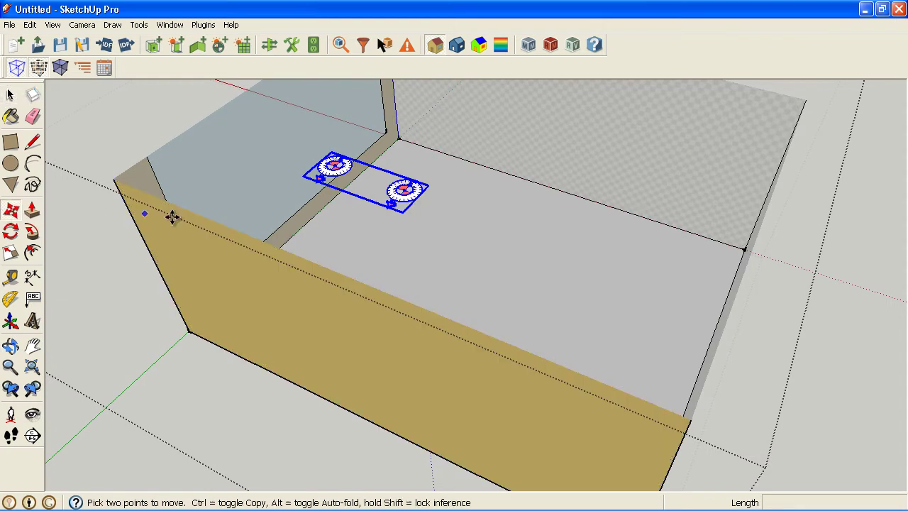
left_click(348, 228)
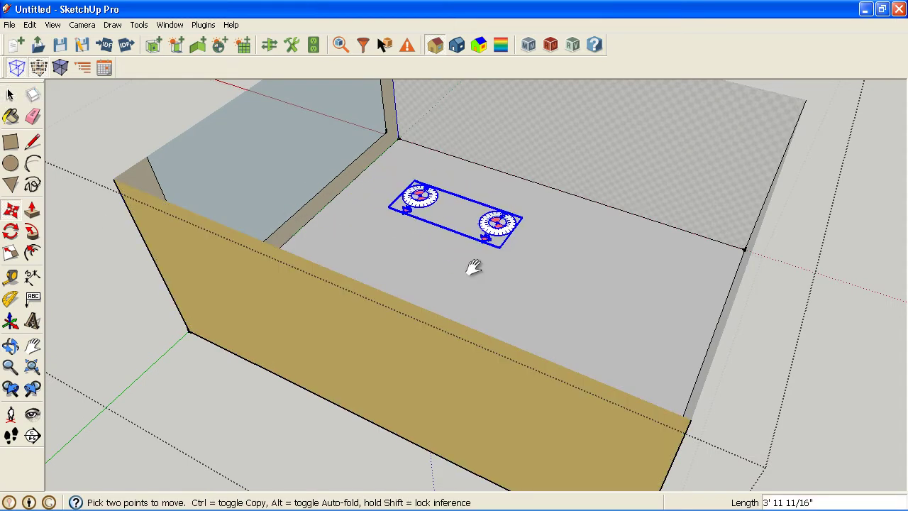
- Set the daylighting control's total reference points to 1 and its glare calculation azimuth angle to 90 degrees
middle_click_drag(470, 270, 407, 260, "shift")
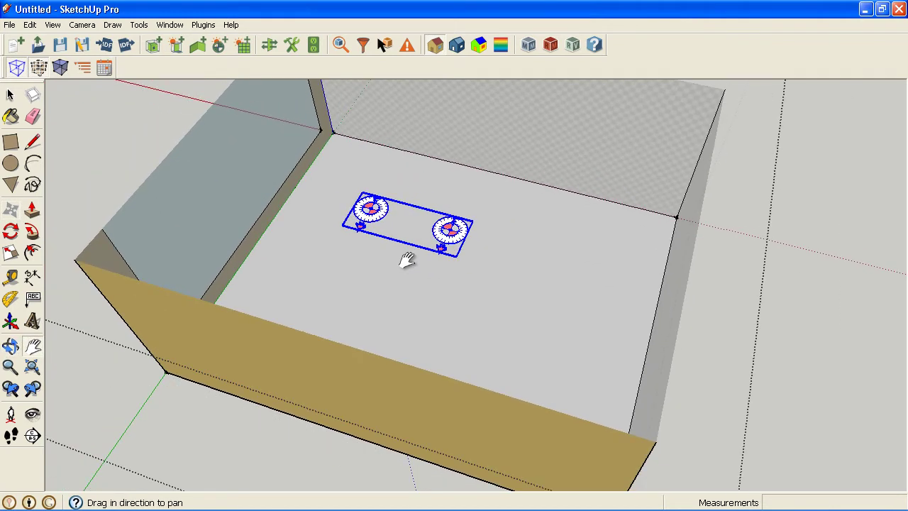
left_click(342, 46)
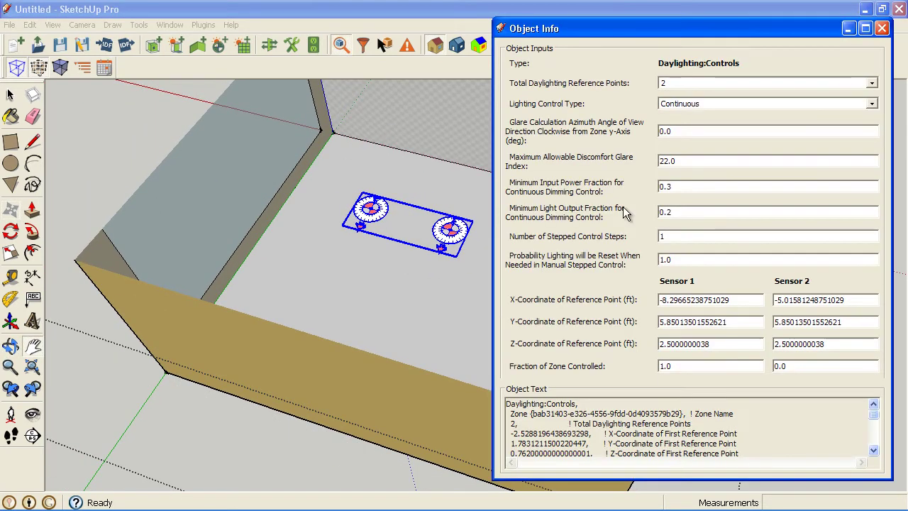
left_click(872, 84)
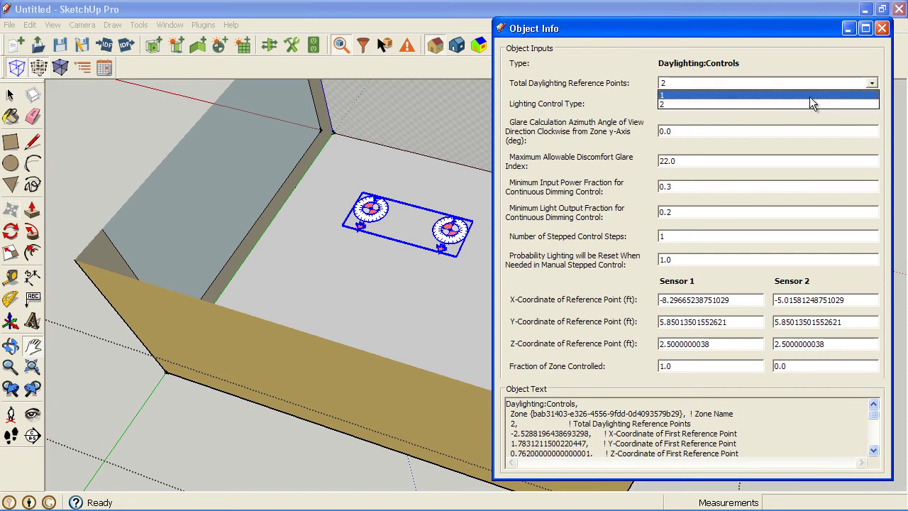
left_click(809, 95)
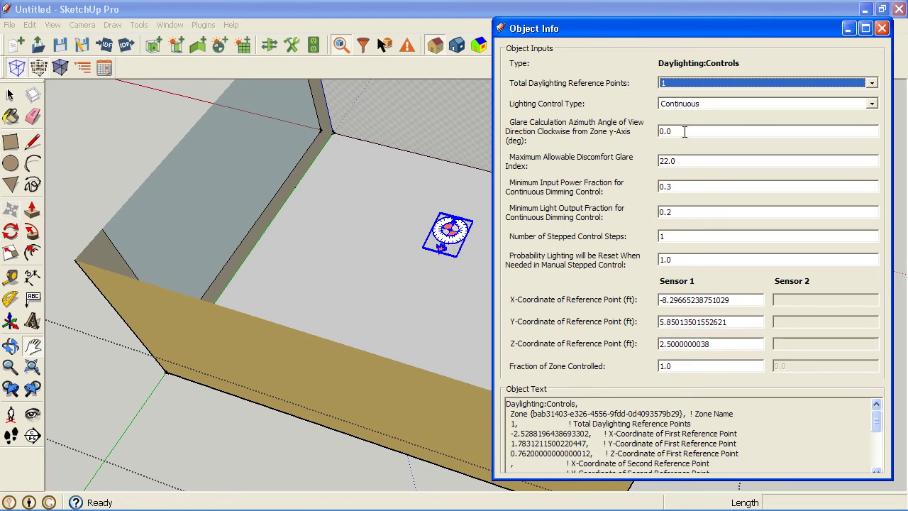
left_click_drag(684, 132, 656, 131)
type("90")
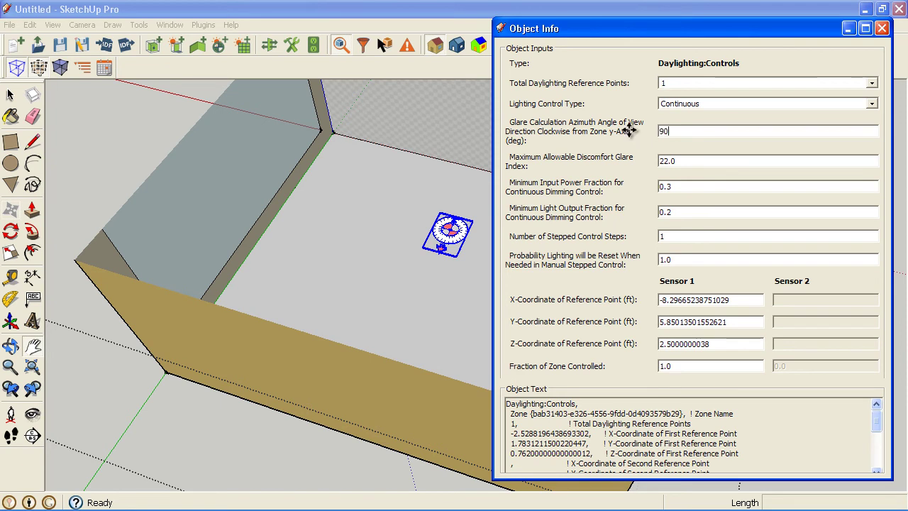
key("Tab")
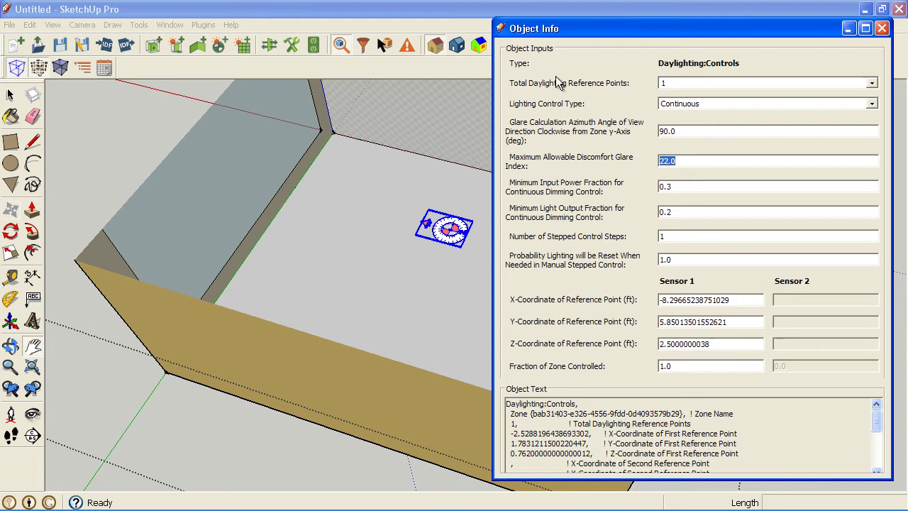
left_click(882, 27)
- Insert an illuminance map on the floor between the window and the daylighting control
scroll(559, 221, "down", 2)
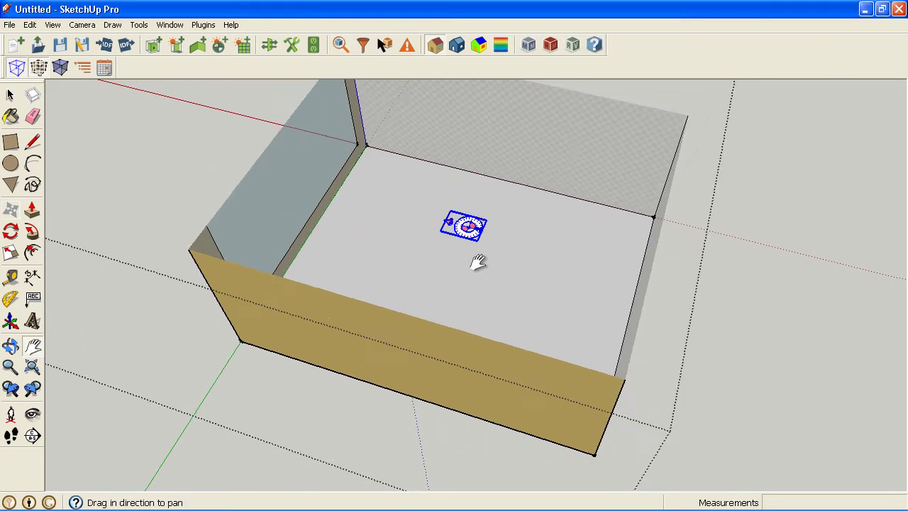
middle_click_drag(478, 263, 397, 125, "shift")
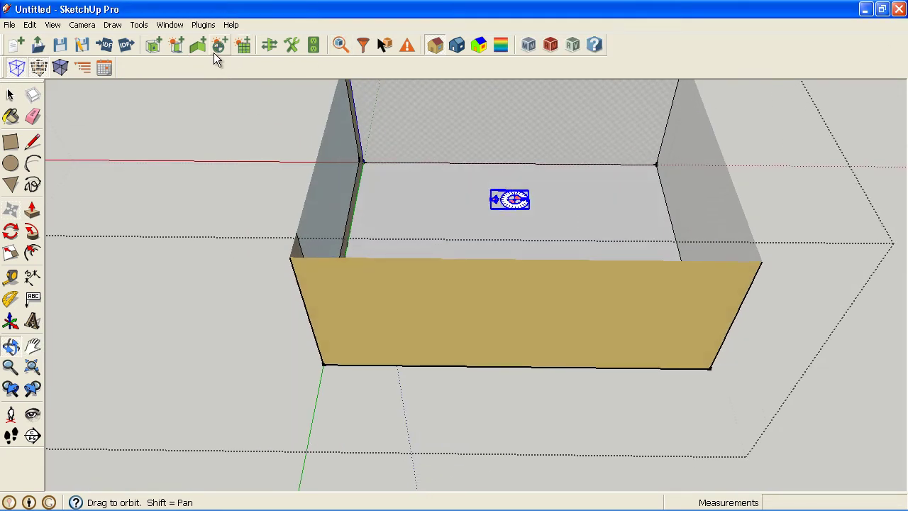
left_click(243, 44)
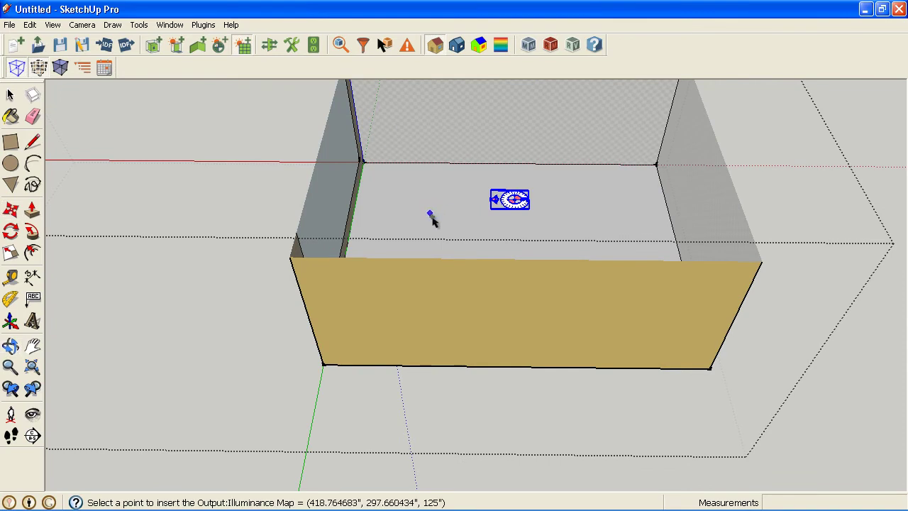
left_click(430, 214)
- Stretch the illuminance map along the red axis by a factor of about 4.16, away from the window
middle_click_drag(439, 222, 370, 238)
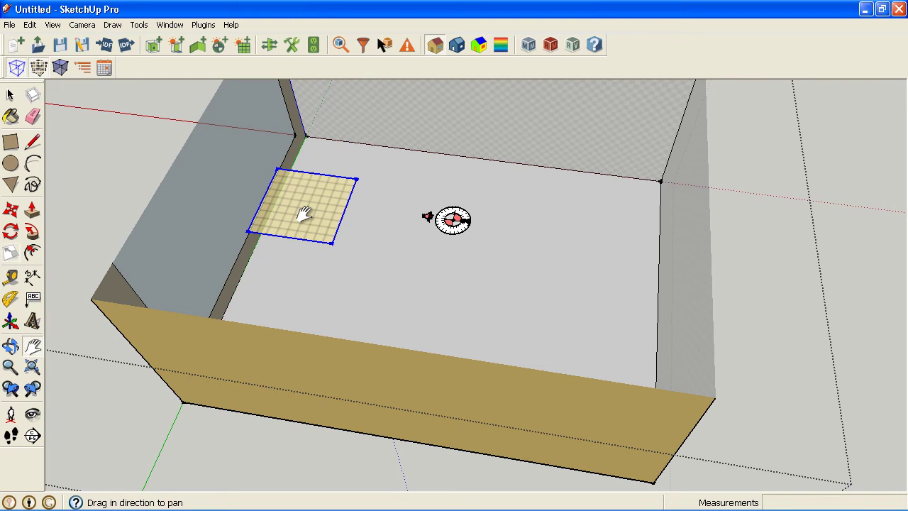
left_click(11, 252)
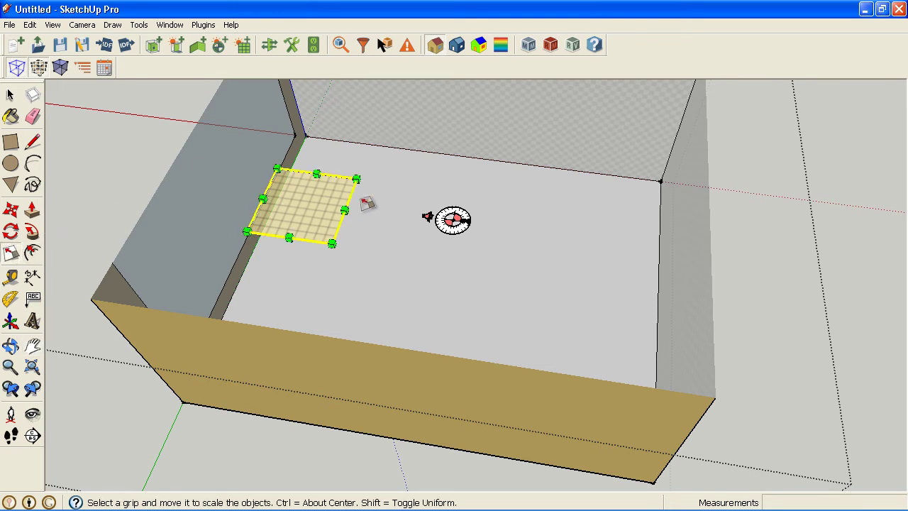
left_click_drag(344, 210, 616, 246)
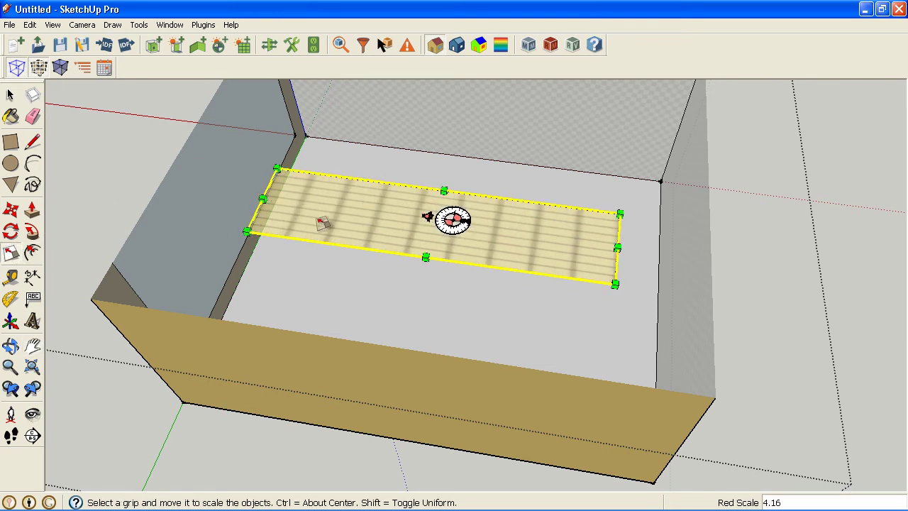
- Pull the illuminance map's edge in from the window and widen the map on both sides along the green axis, the last stretch by about 1.50
left_click_drag(262, 198, 300, 204)
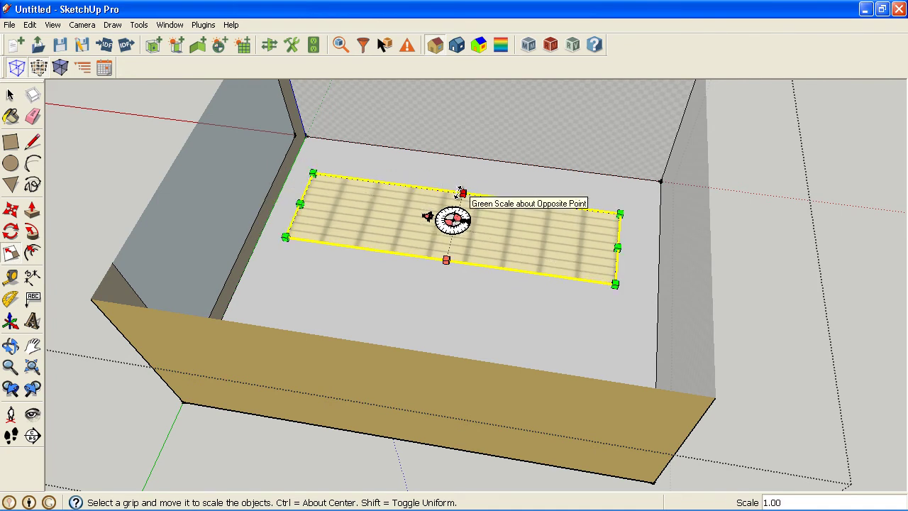
left_click_drag(460, 191, 467, 175)
left_click_drag(446, 260, 434, 308)
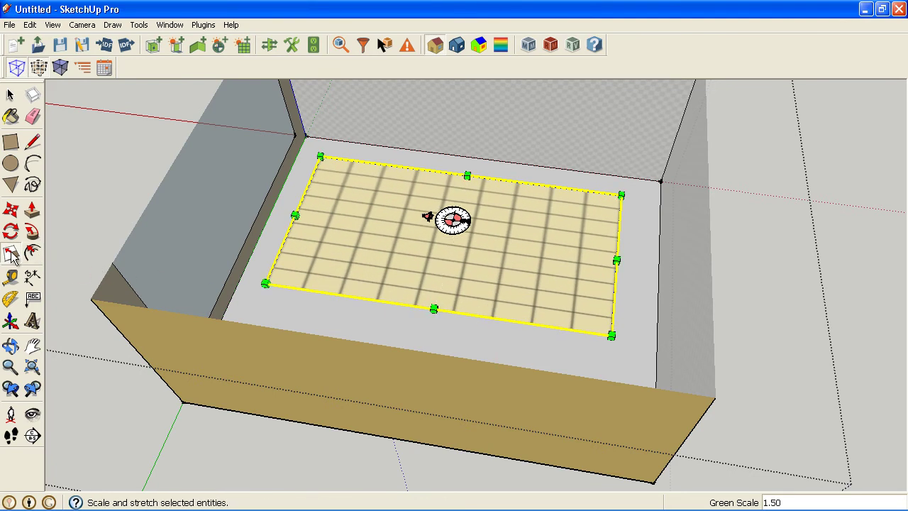
- Move the illuminance map about 1' 11" along the green axis so it is centred on the daylighting control
middle_click_drag(341, 249, 160, 235)
left_click(11, 209)
left_click(356, 260)
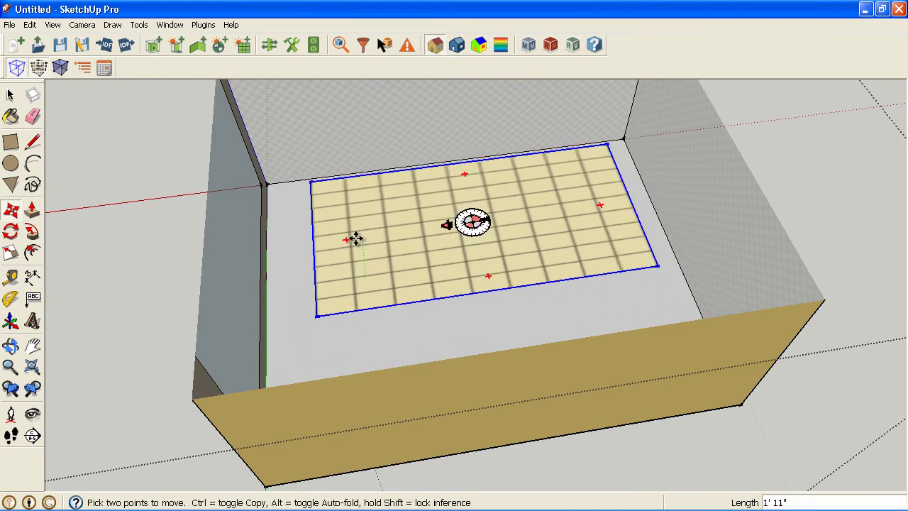
middle_click_drag(362, 239, 315, 216)
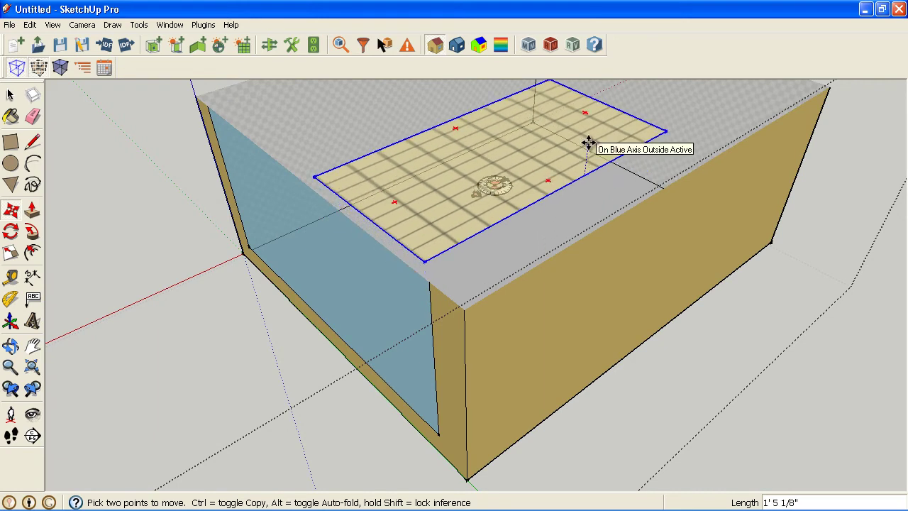
key("Escape")
middle_click_drag(588, 143, 481, 255)
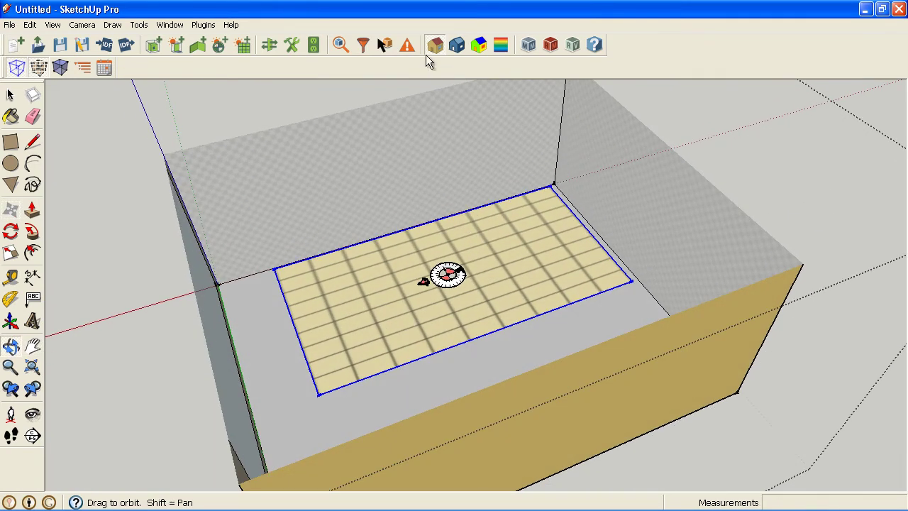
- Open the illuminance map's object information and set its number of X-axis grid points to 5
left_click(342, 47)
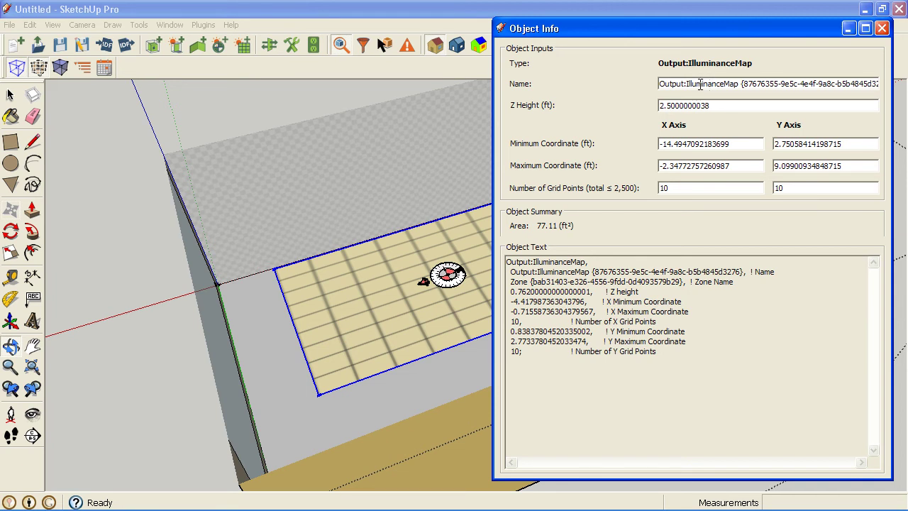
left_click_drag(696, 190, 646, 189)
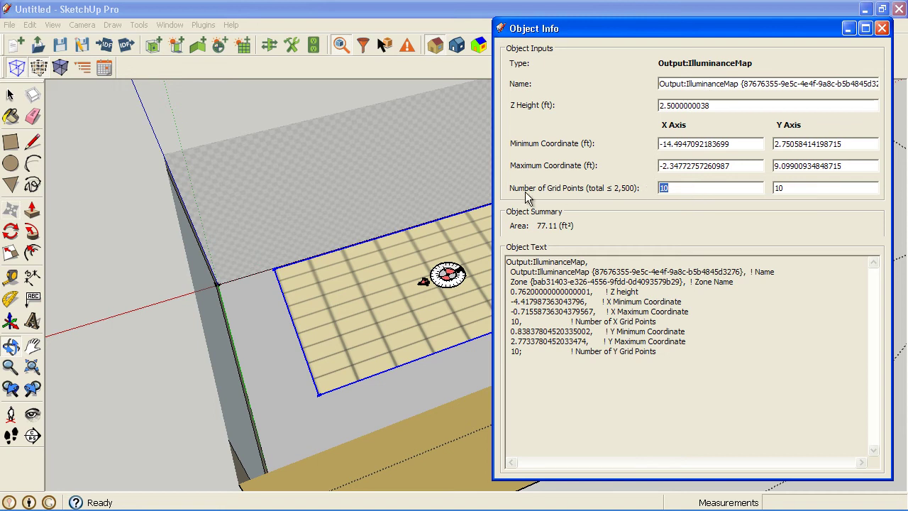
type("5")
key("Tab")
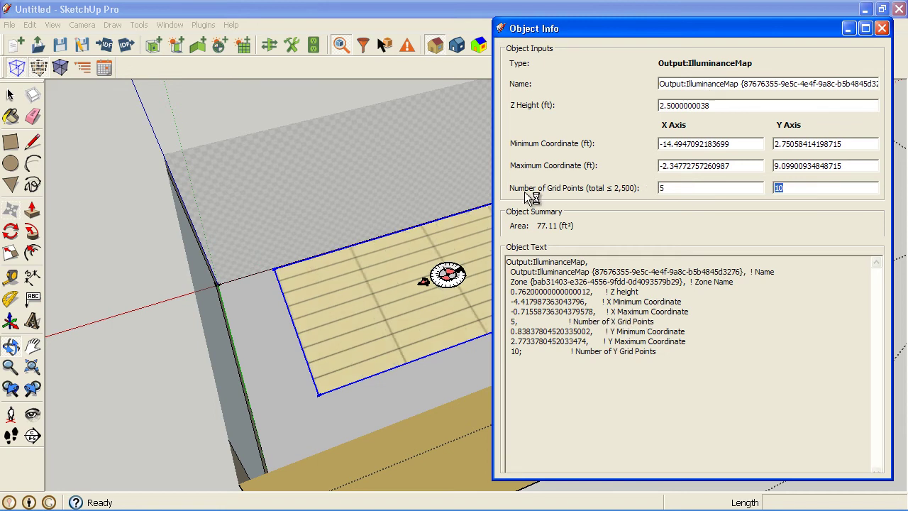
type("q")
left_click(32, 345)
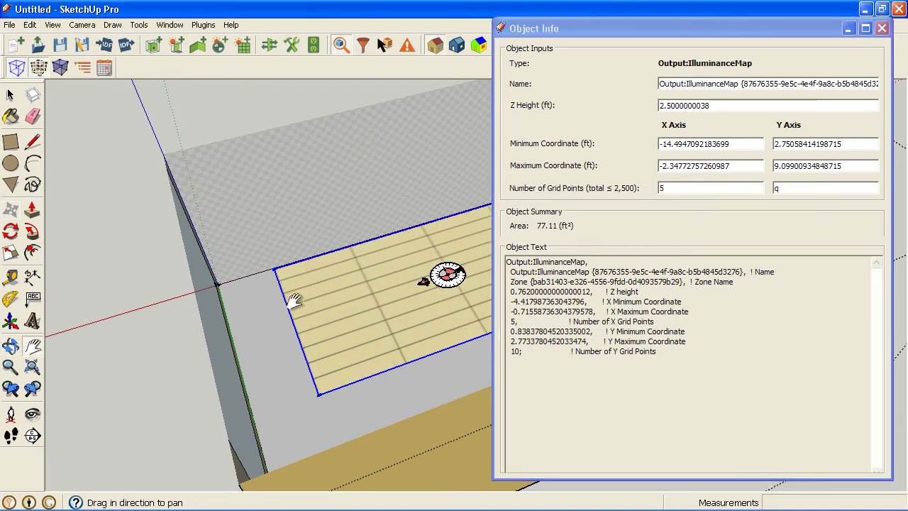
left_click_drag(289, 303, 164, 301)
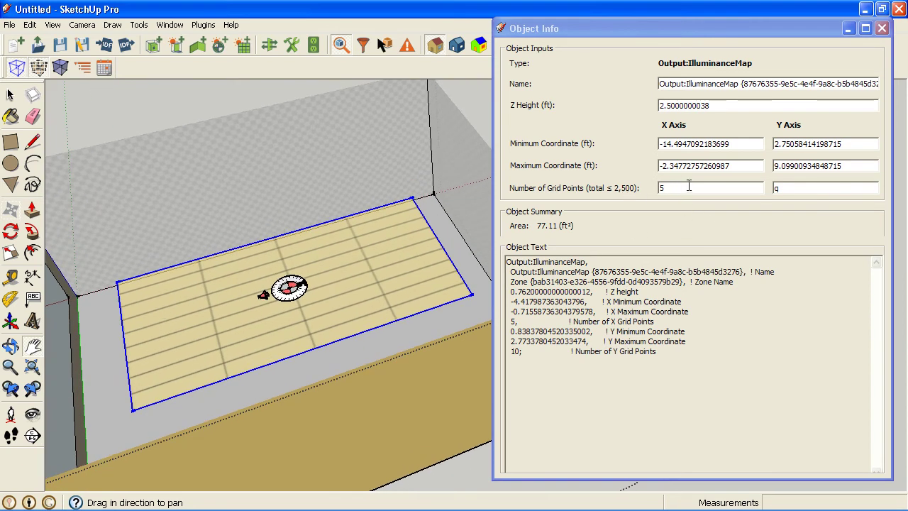
- Set the illuminance map's grid points to 25 on the X axis and 10 on the Y axis
left_click_drag(688, 186, 629, 192)
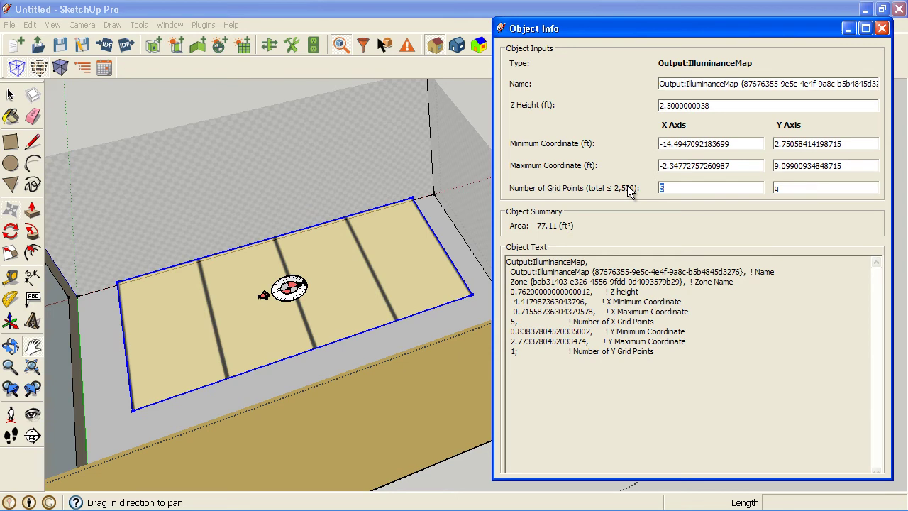
type("25")
key("Tab")
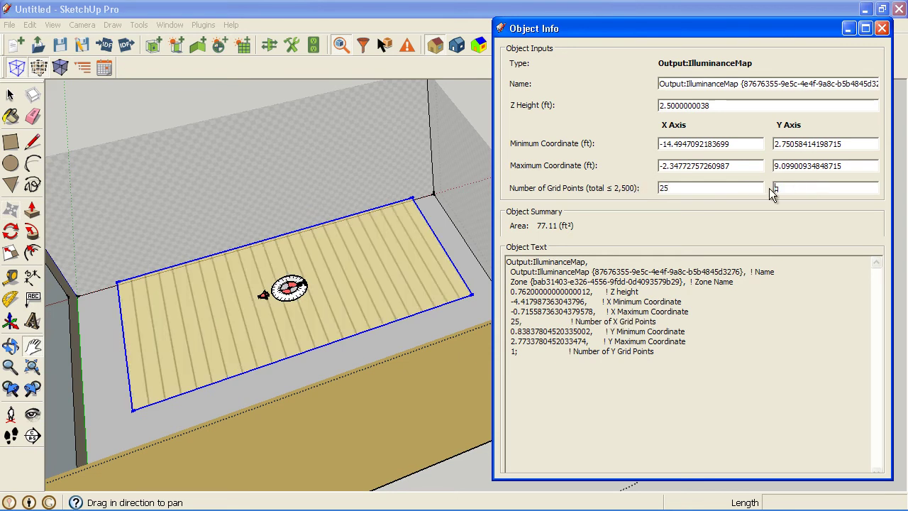
type("10")
key("Tab")
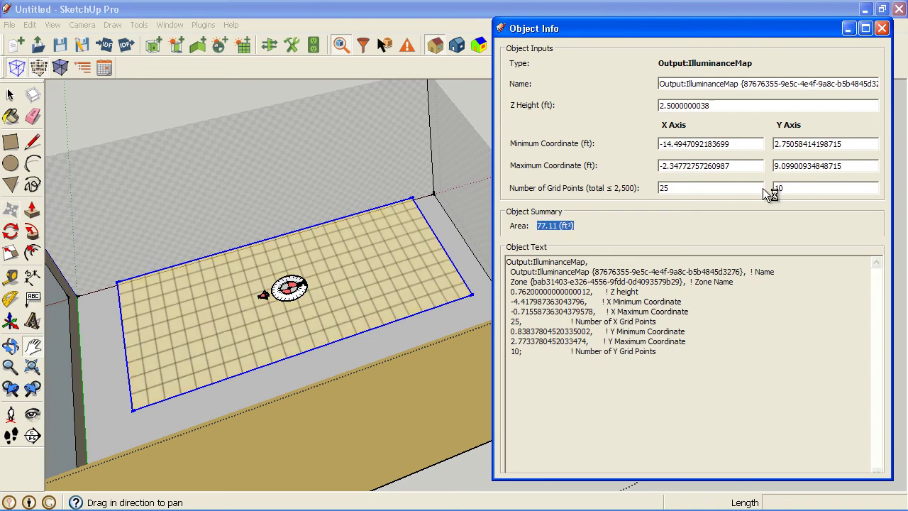
- Set the illuminance map's number of X-axis grid points to 10
left_click_drag(674, 188, 621, 187)
type("1")
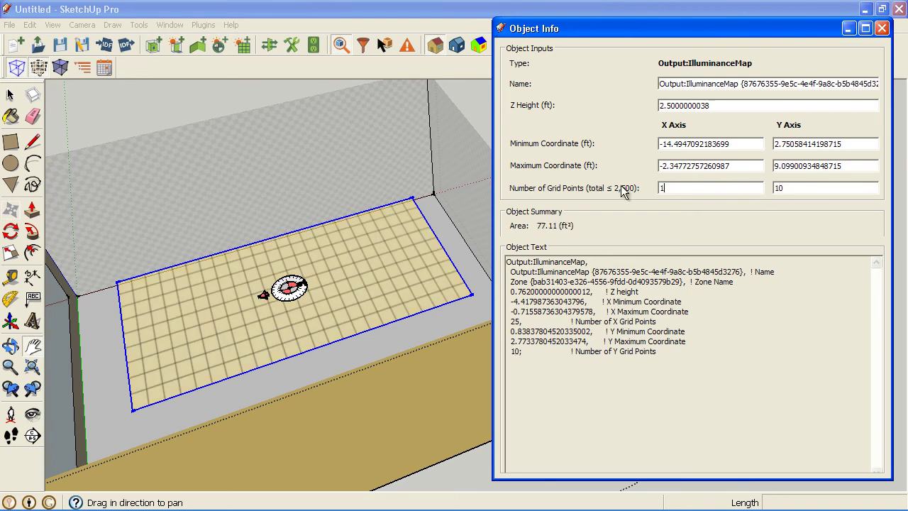
type("0")
key("Tab")
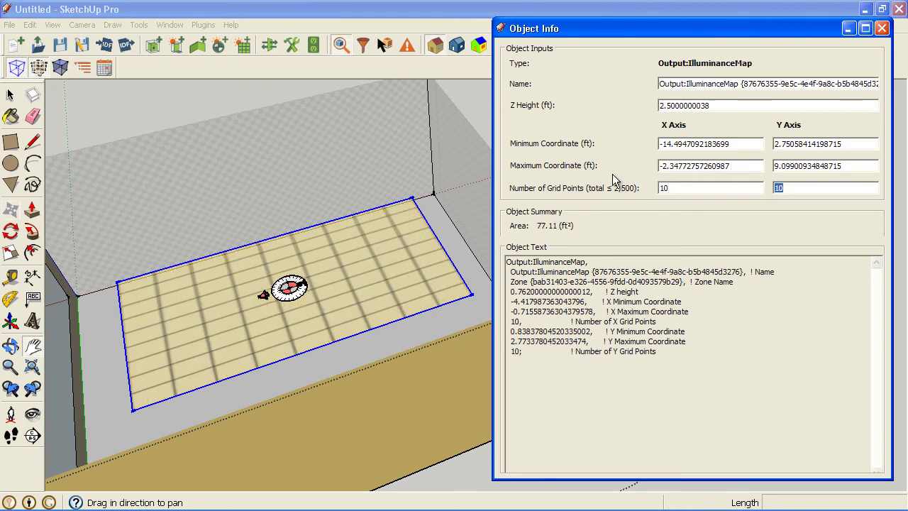
key("BackSpace")
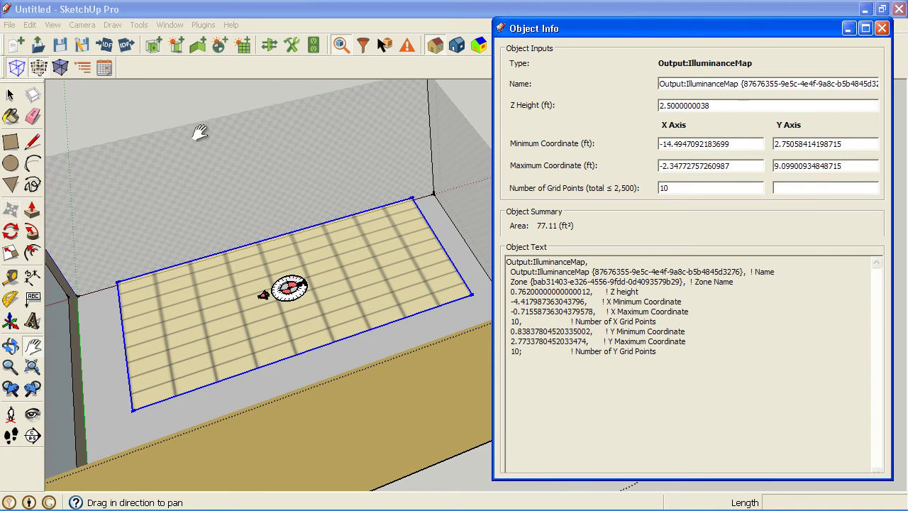
- Copy the daylighting control and the illuminance map together, and leave the space
left_click(12, 96)
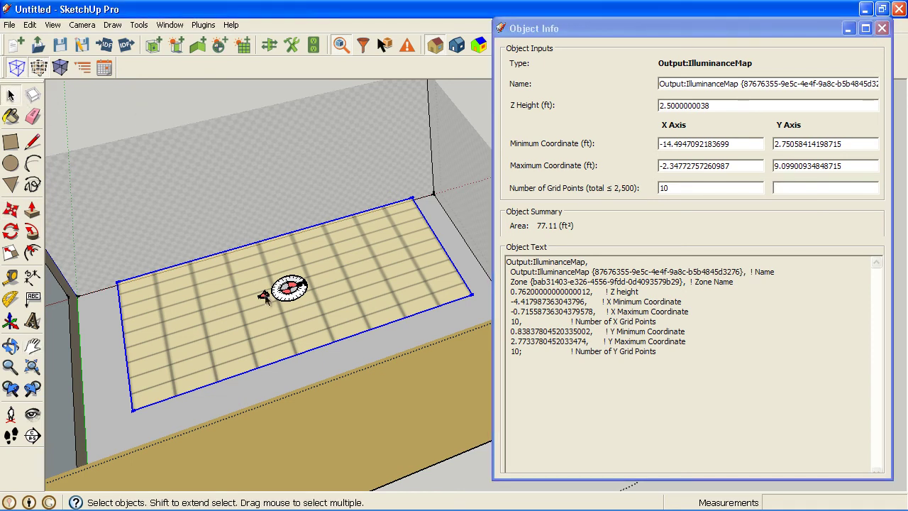
left_click(282, 291)
left_click(246, 329, "shift")
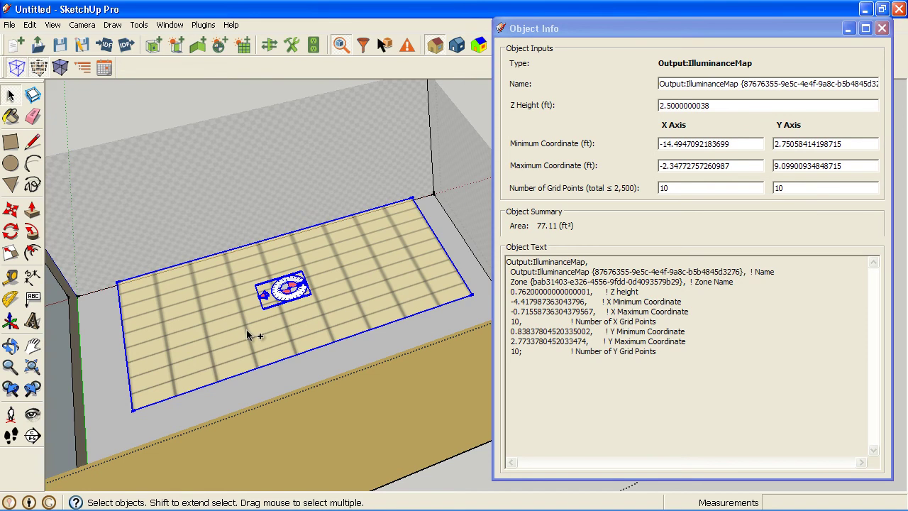
key("Escape")
- Open the adjacent upper-storey space for editing and paste the copied daylighting control and illuminance map onto its floor
middle_click_drag(180, 166, 222, 227)
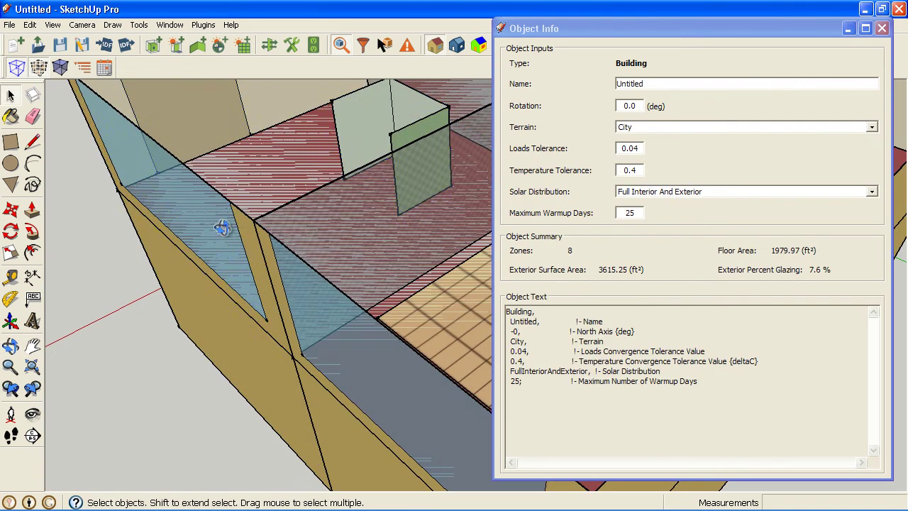
double_click(205, 229)
key("h")
left_click_drag(206, 182, 199, 294)
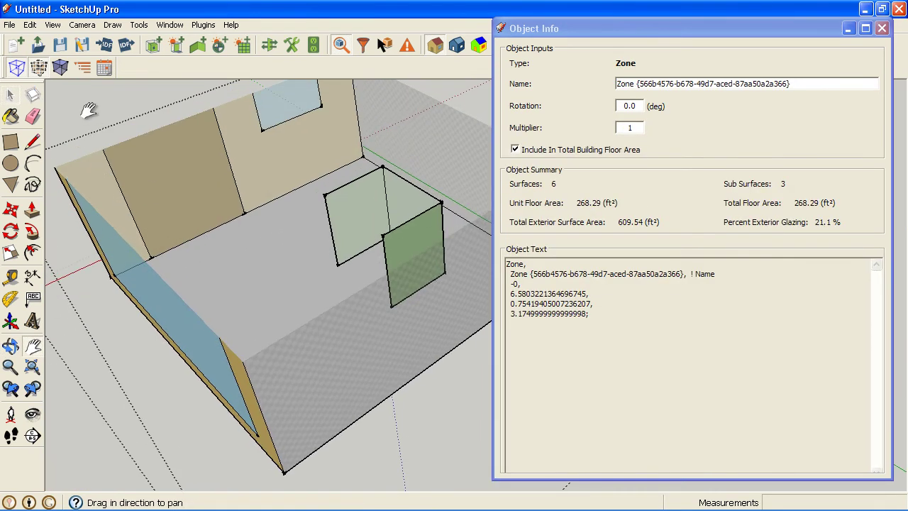
left_click(30, 25)
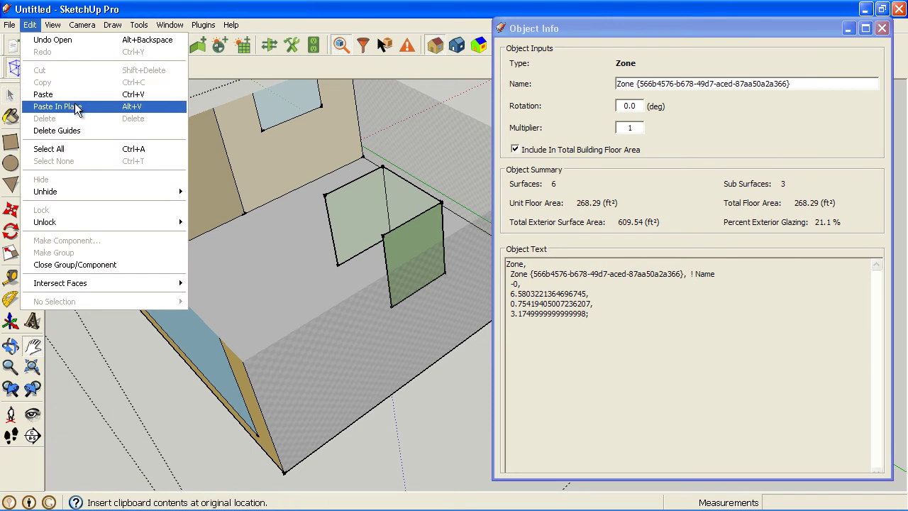
left_click(44, 94)
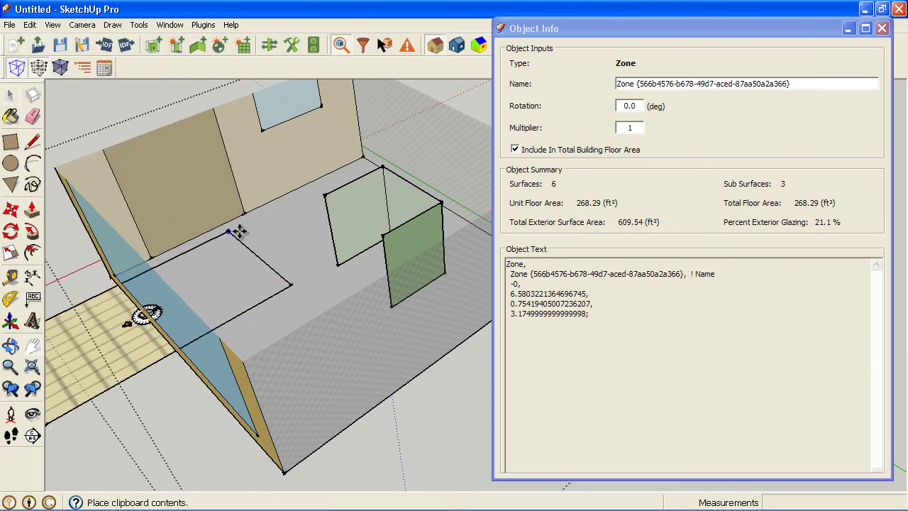
left_click(360, 170)
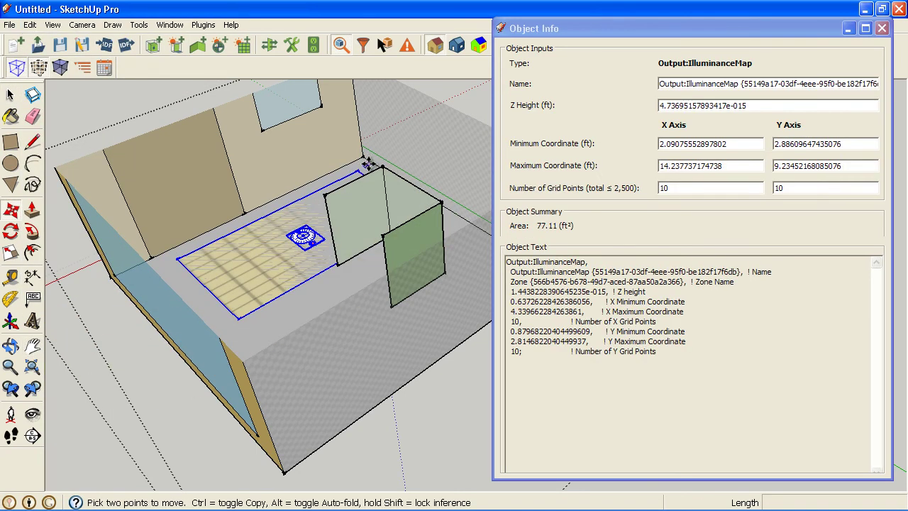
- Raise the pasted daylighting control and illuminance map 30 inches along the blue axis
left_click(410, 150)
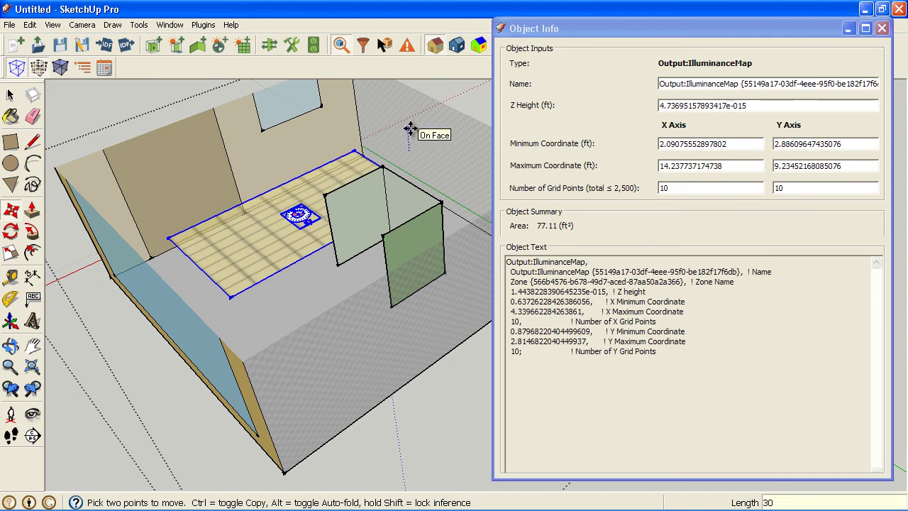
key("Return")
key("space")
middle_click_drag(269, 193, 267, 267, "shift")
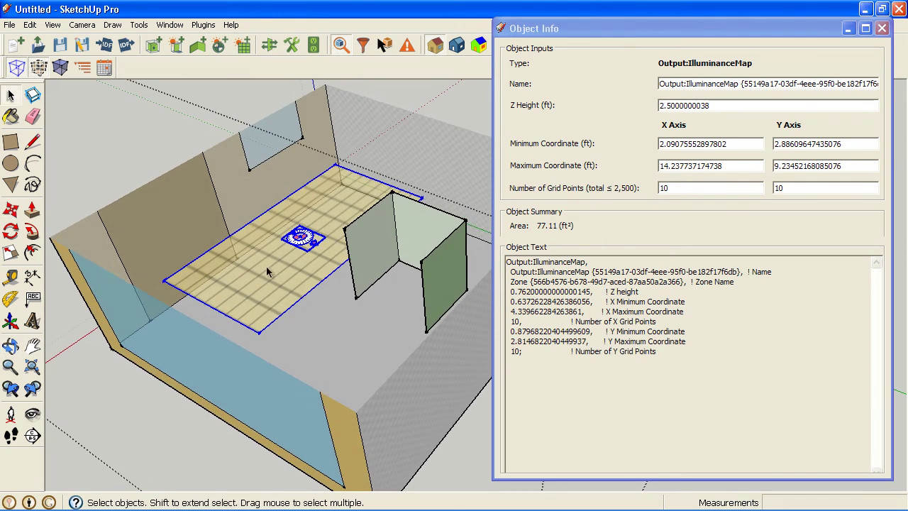
- Set the pasted daylighting control's glare calculation azimuth angle to 90 degrees
left_click(234, 248)
left_click(247, 259)
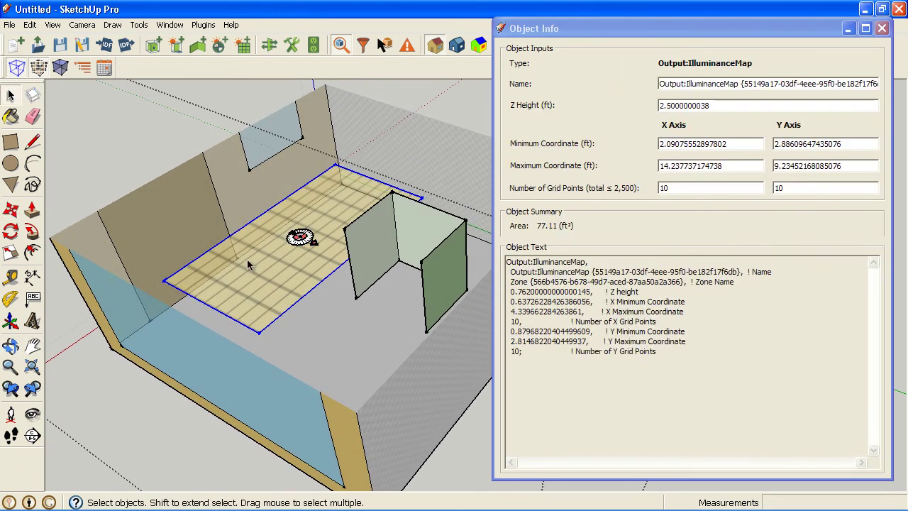
left_click(299, 241)
left_click(678, 133)
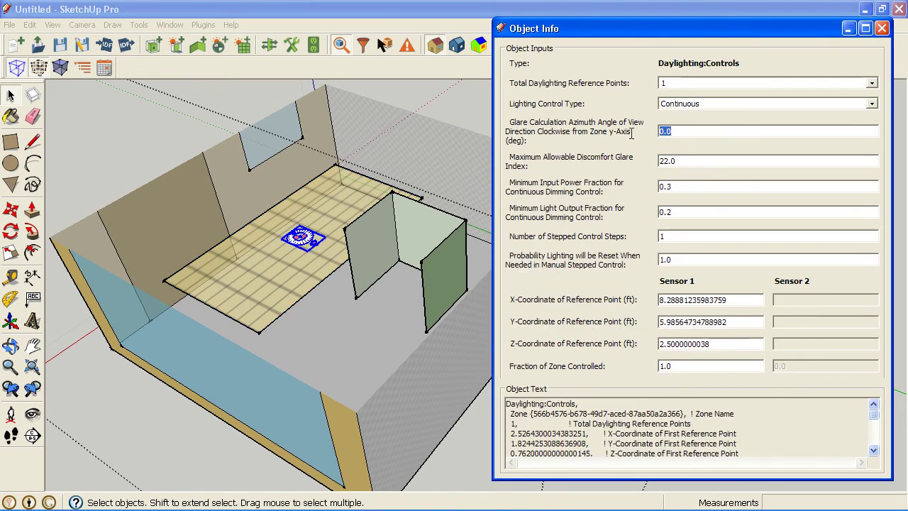
type("90")
key("Tab")
- Move the pasted daylighting control horizontally to about X 11.25 ft, Y 9.55 ft in its space
left_click(19, 216)
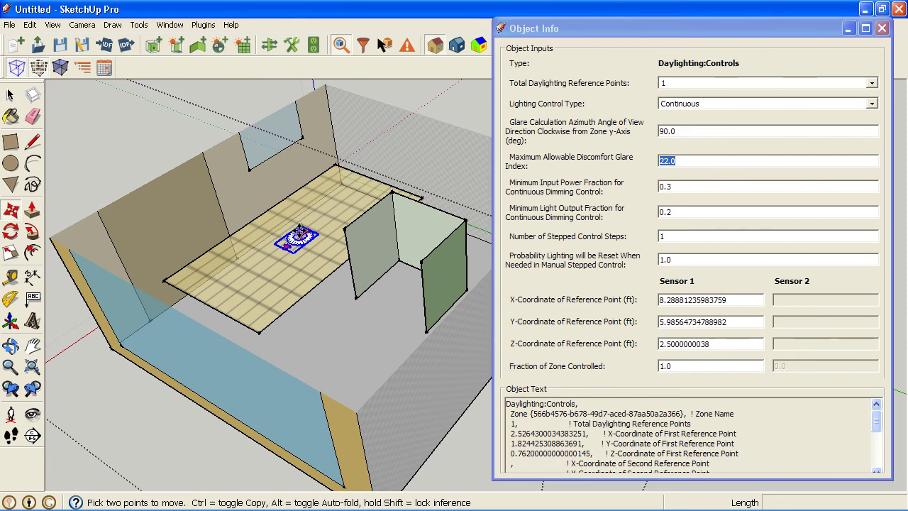
scroll(275, 283, "down", 3)
left_click(114, 196)
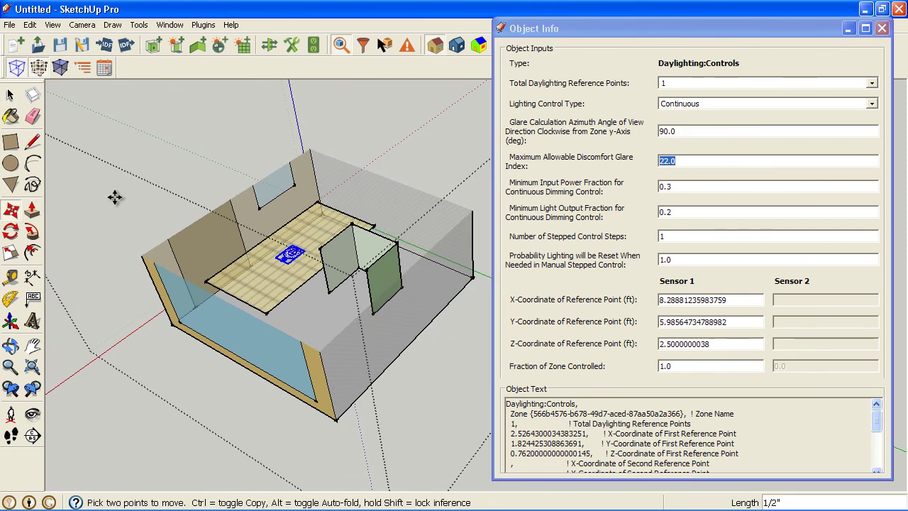
left_click(110, 224)
key("space")
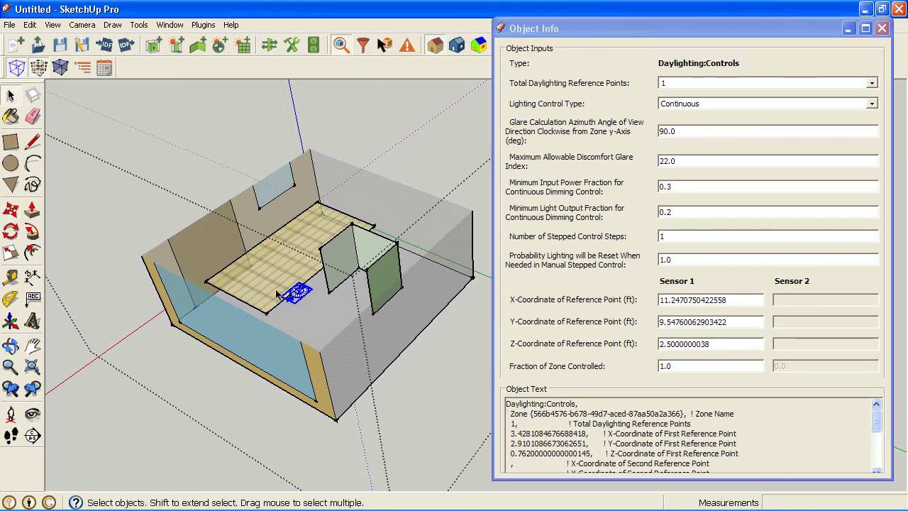
- Move the pasted illuminance map about 4' 4" horizontally so it lies around the daylighting control, and leave the space
left_click(278, 291)
left_click(11, 212)
left_click(110, 273)
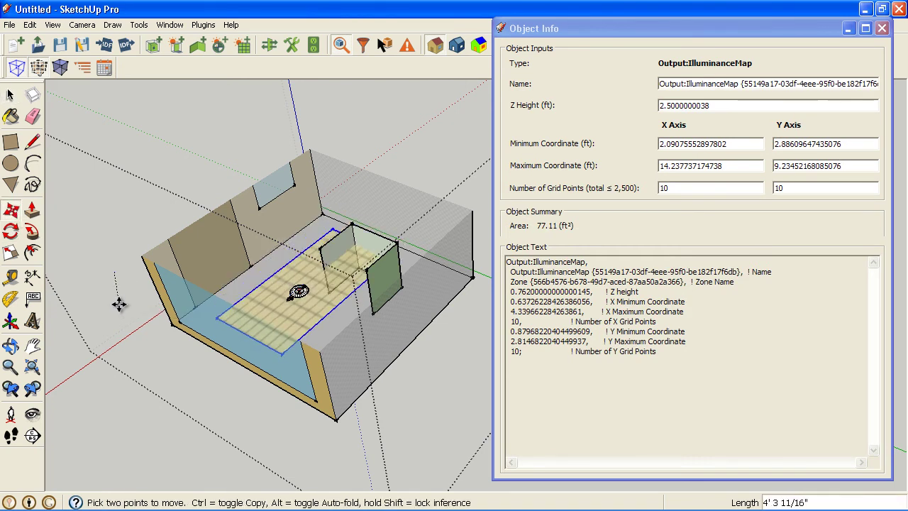
left_click(120, 305)
middle_click_drag(136, 331, 216, 336)
key("space")
key("Escape")
- Turn off section cuts and turn on the display of section planes for the whole building
scroll(284, 271, "down", 2)
middle_click_drag(217, 336, 210, 304, "shift")
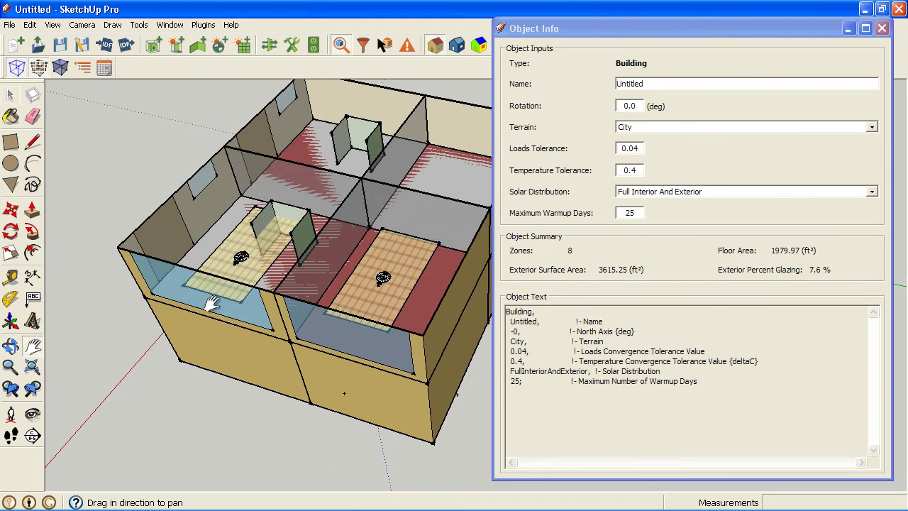
scroll(188, 252, "down", 2)
left_click(53, 26)
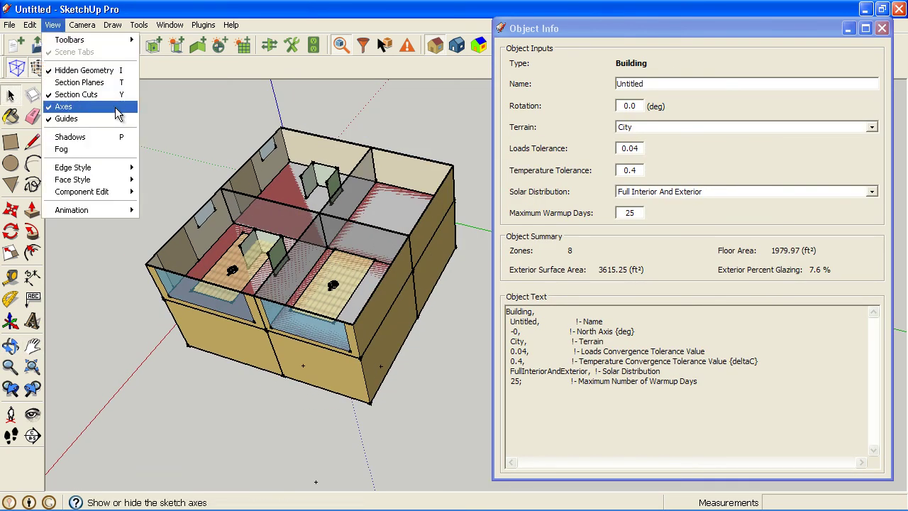
left_click(108, 96)
left_click(52, 27)
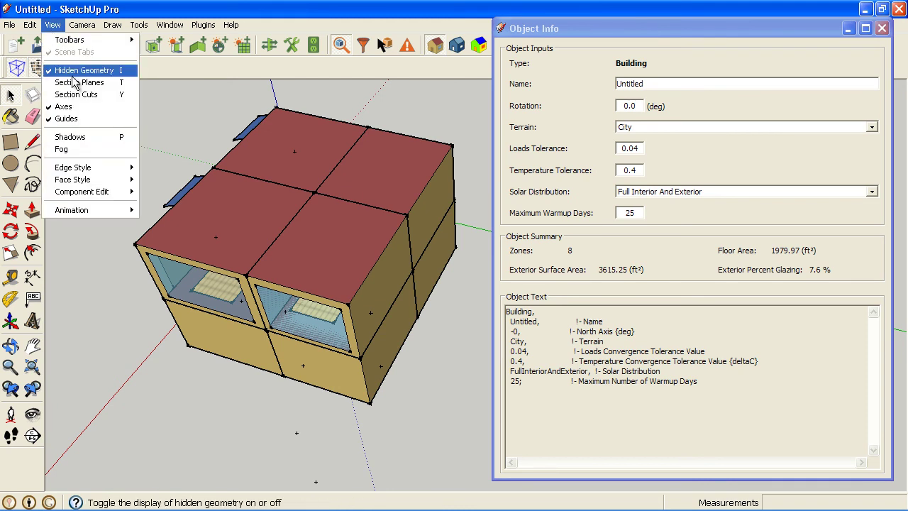
left_click(78, 83)
scroll(122, 152, "down", 2)
middle_click_drag(155, 183, 152, 229, "shift")
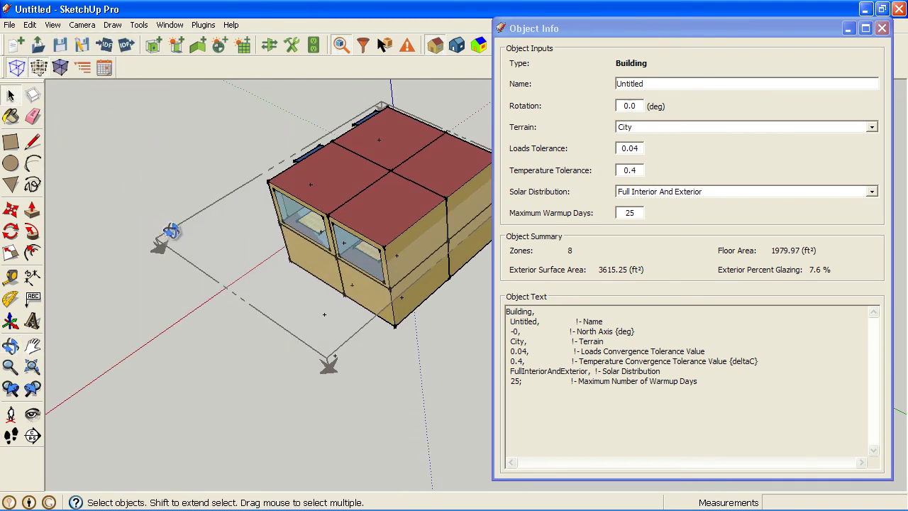
- Delete the section plane around the building and close the Object Info window
left_click(170, 230)
key("Delete")
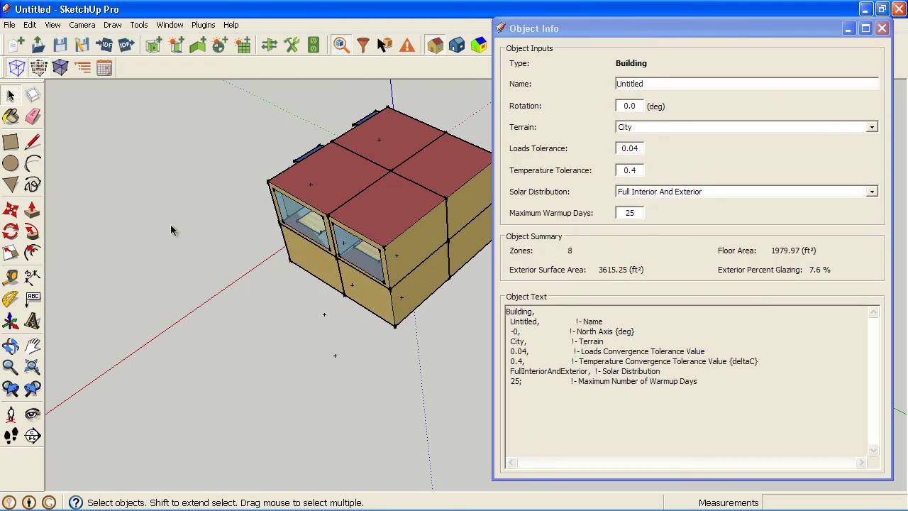
key("h")
left_click_drag(329, 241, 298, 234)
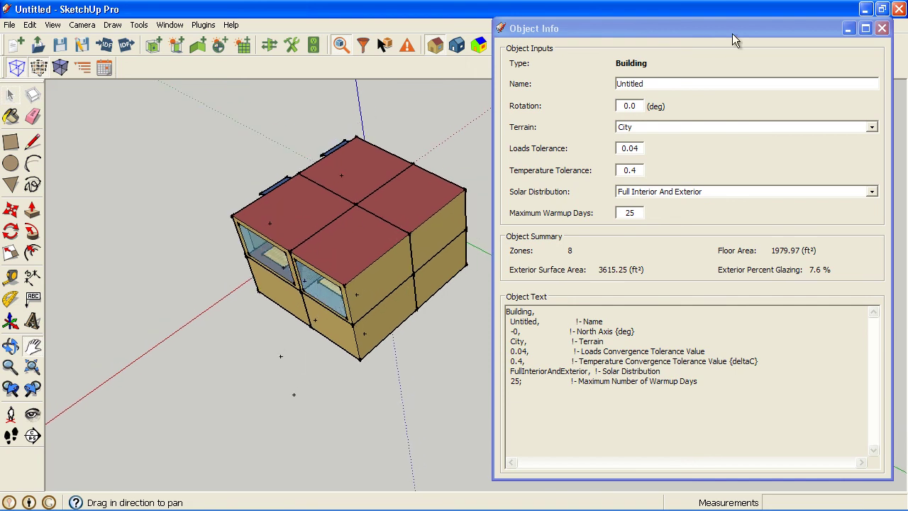
left_click(882, 28)
- Save the OpenStudio model as a new file named demo_07.osm in the demos folder
middle_click_drag(527, 203, 411, 332)
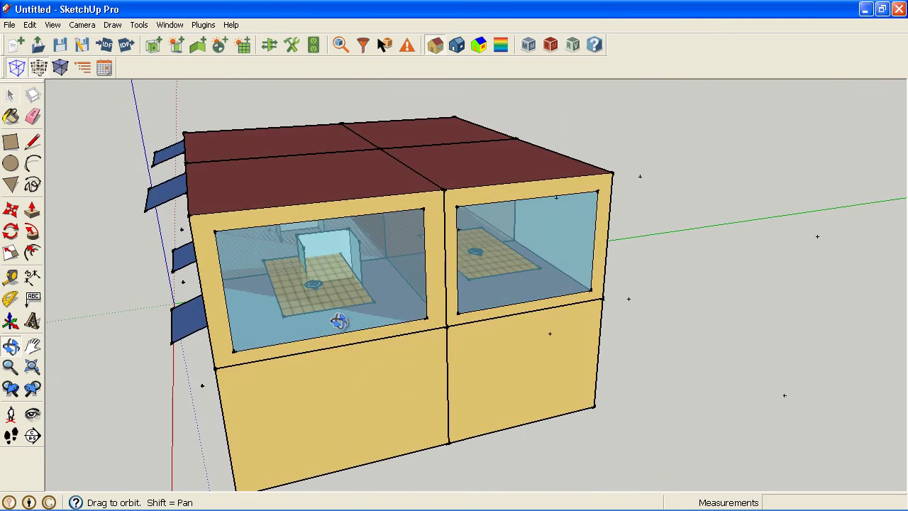
middle_click_drag(338, 322, 395, 329, "shift")
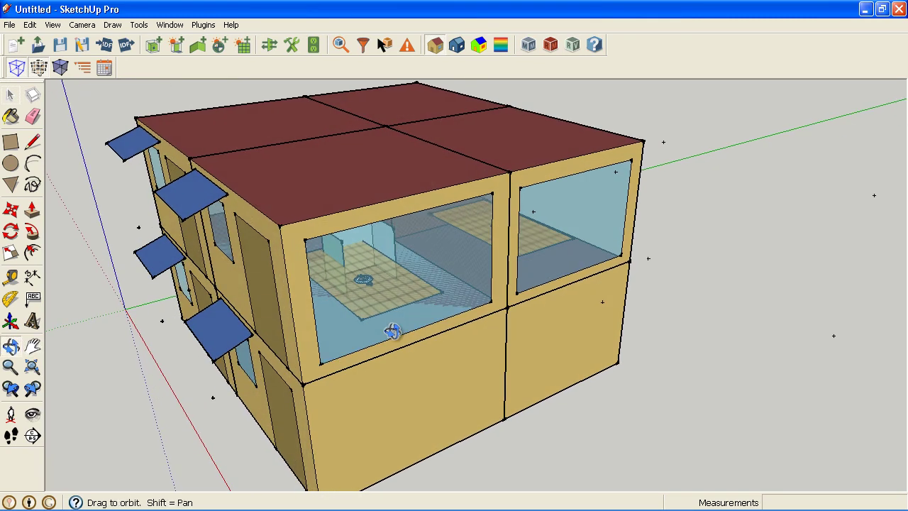
left_click(82, 45)
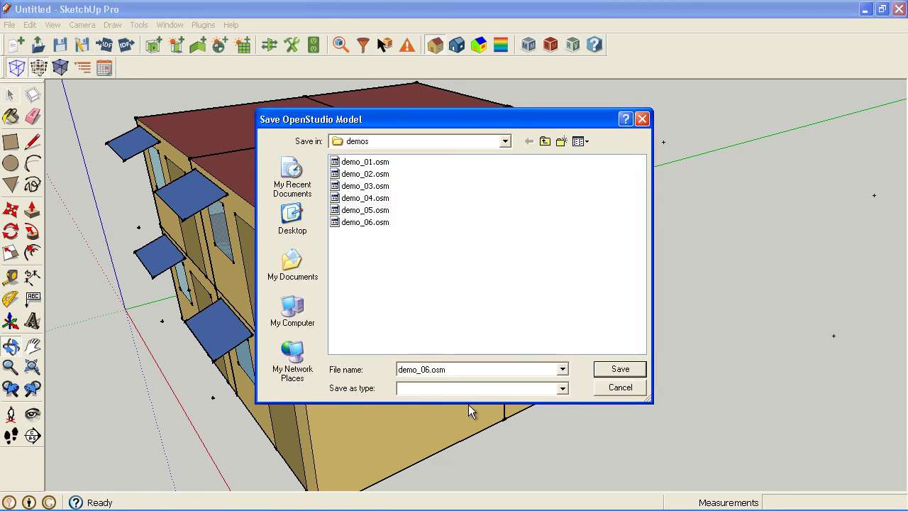
key("BackSpace")
type("7")
left_click(629, 370)
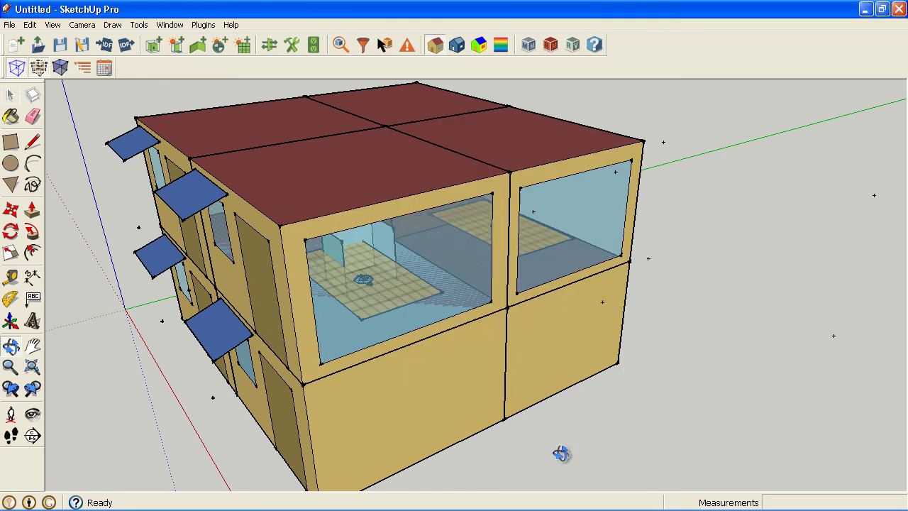
scroll(560, 374, "down", 2)
key("h")
middle_click_drag(505, 372, 532, 344, "shift")
middle_click_drag(532, 344, 532, 378)
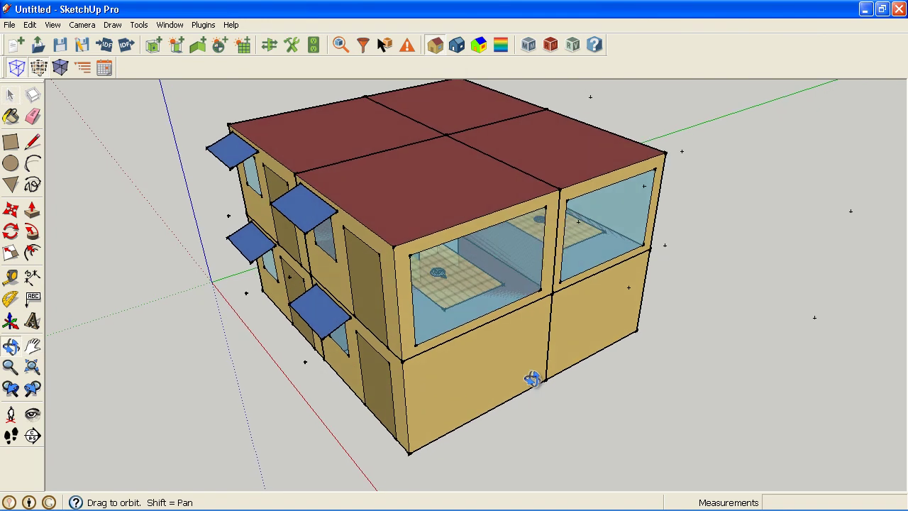